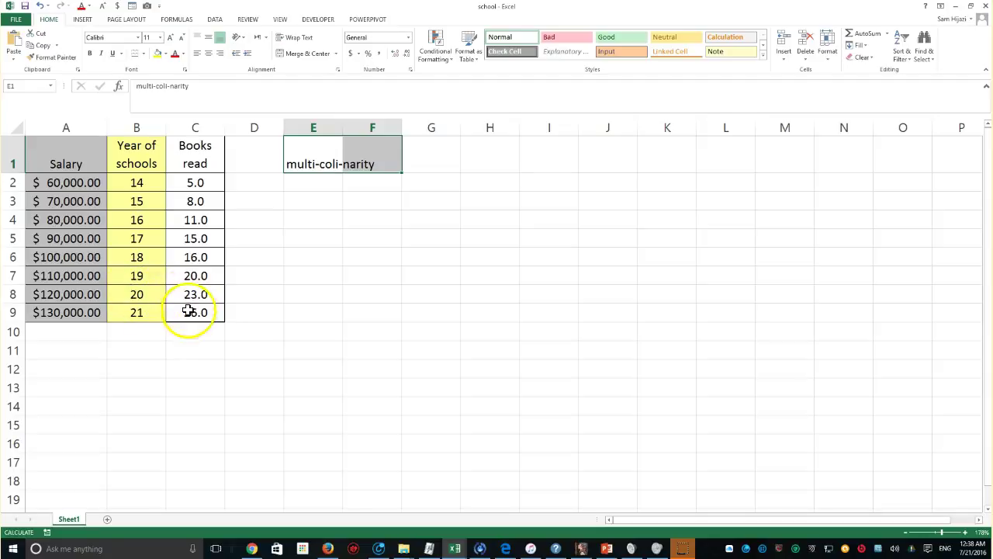
Examine the Year of schools, Books read and Salary columns, comparing their first data values and full ranges through row 9
left_click_drag(138, 159, 149, 312)
left_click_drag(204, 152, 201, 309)
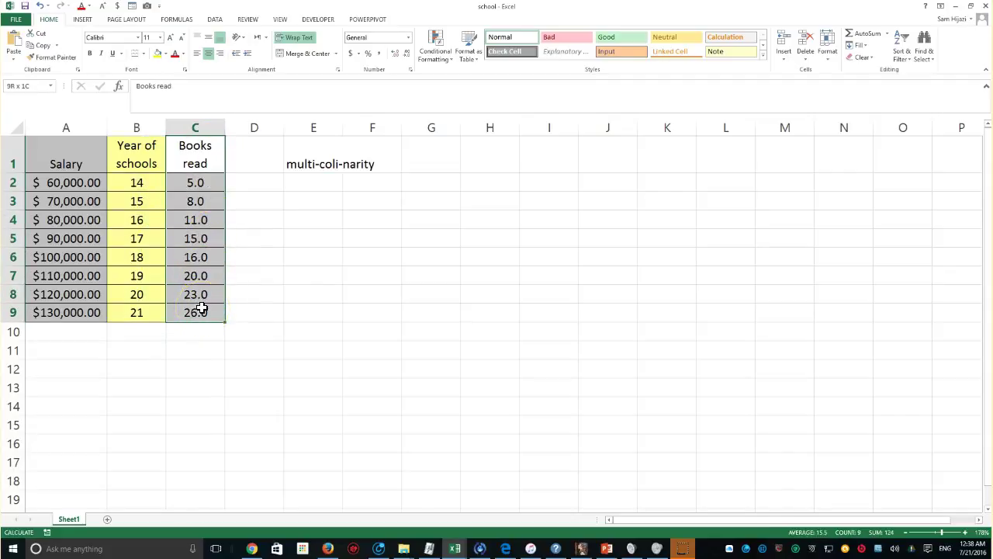
left_click_drag(66, 175, 84, 308)
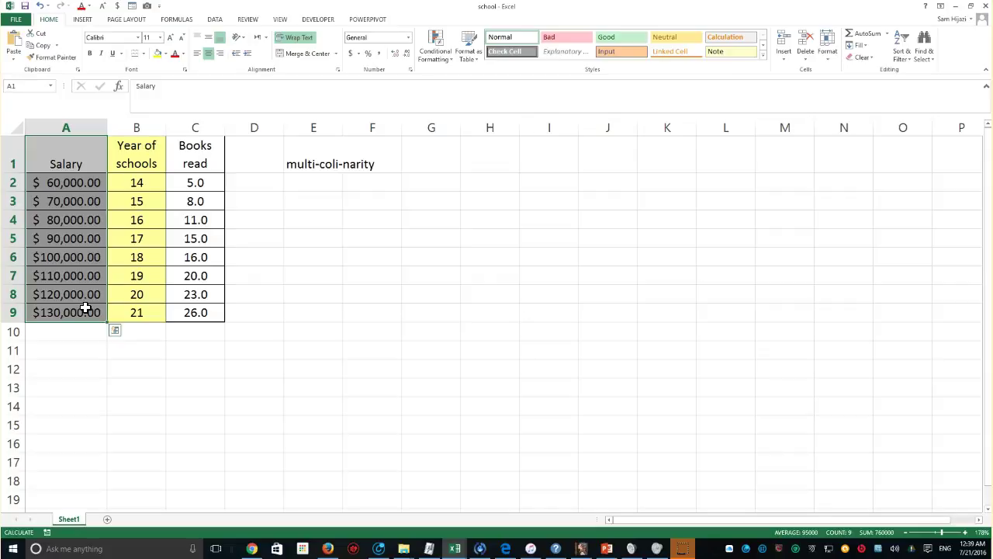
left_click(78, 184)
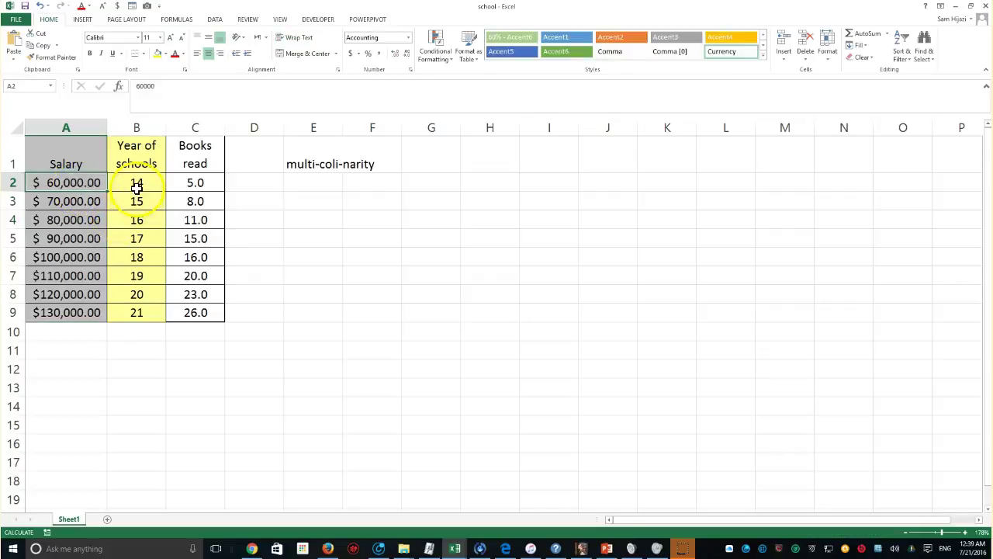
left_click(136, 185)
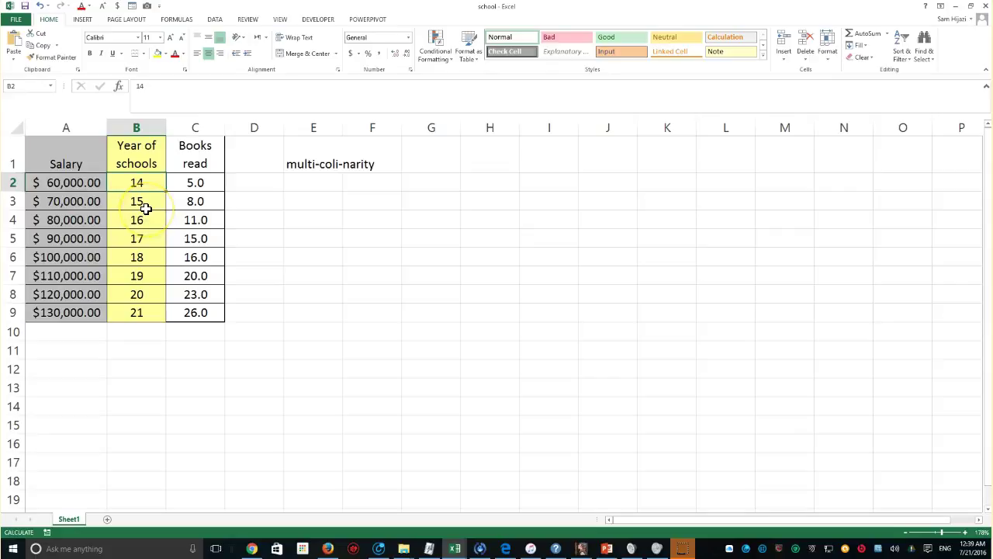
left_click(186, 184)
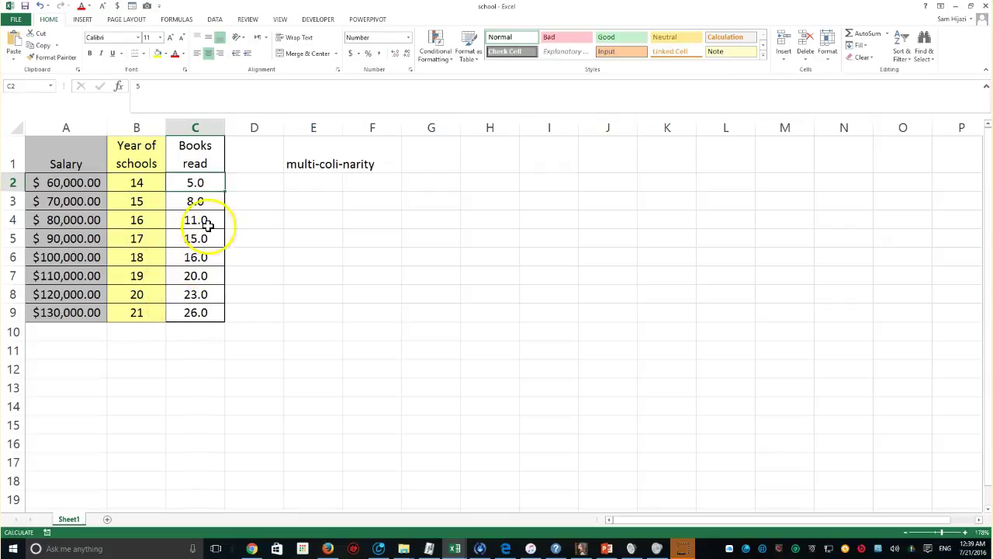
left_click_drag(138, 183, 140, 310)
left_click(195, 184)
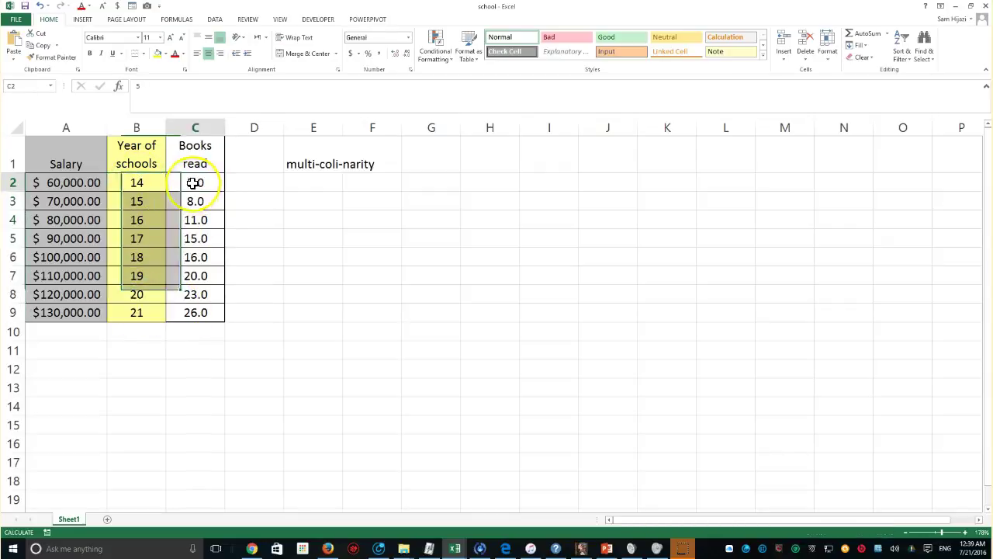
left_click_drag(193, 194, 199, 308)
left_click_drag(78, 184, 86, 313)
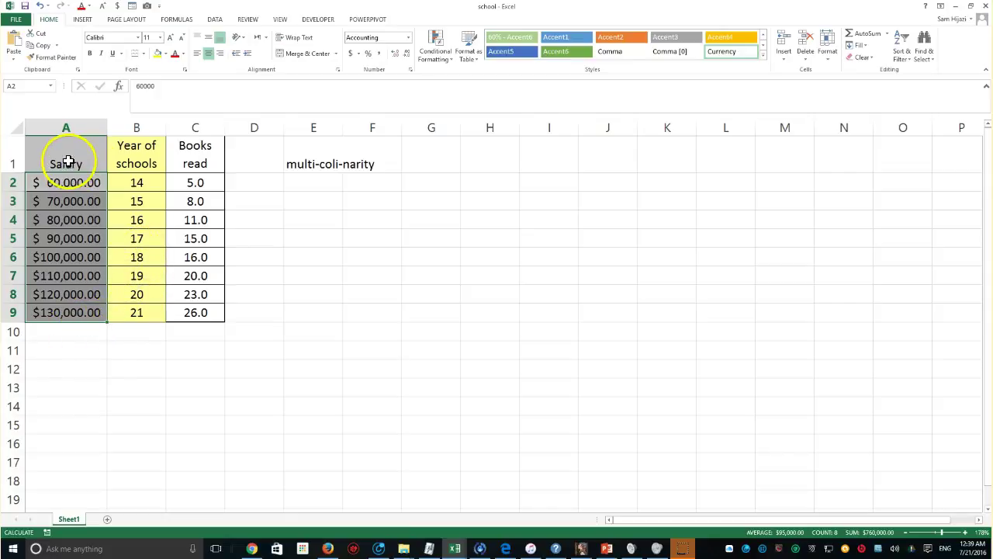
Run a Correlation data analysis on all three variables in A1:C9, placing the output at G1
left_click(213, 21)
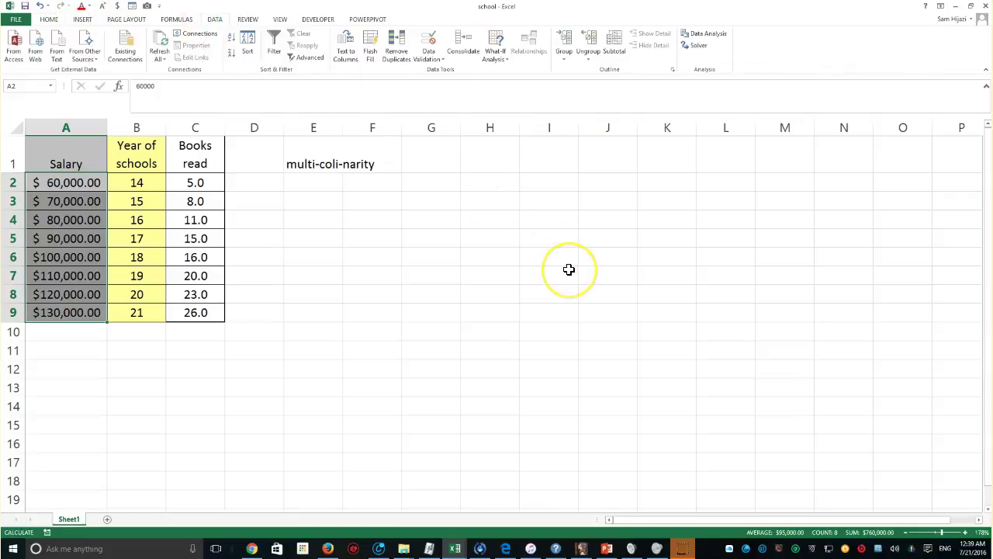
left_click(708, 35)
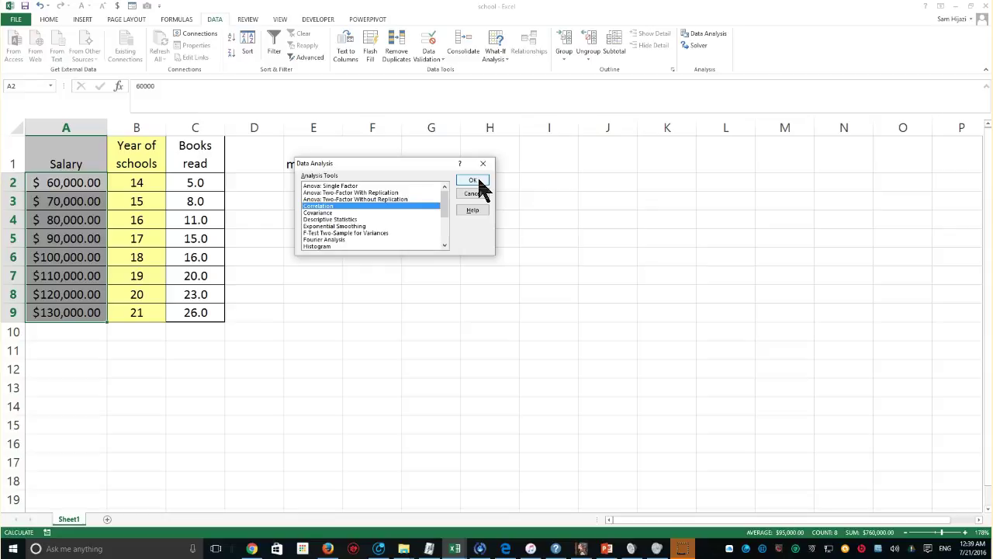
left_click(478, 181)
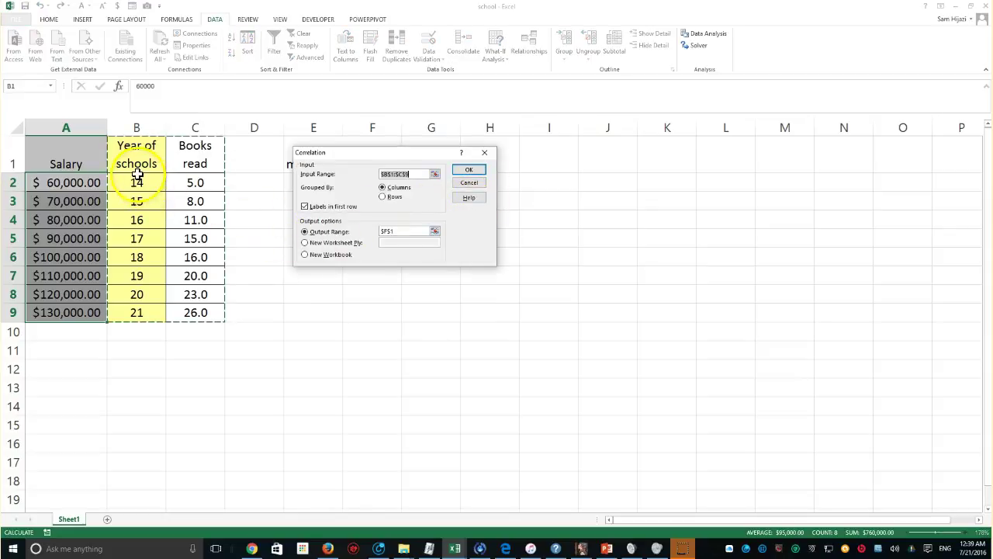
left_click_drag(82, 151, 203, 312)
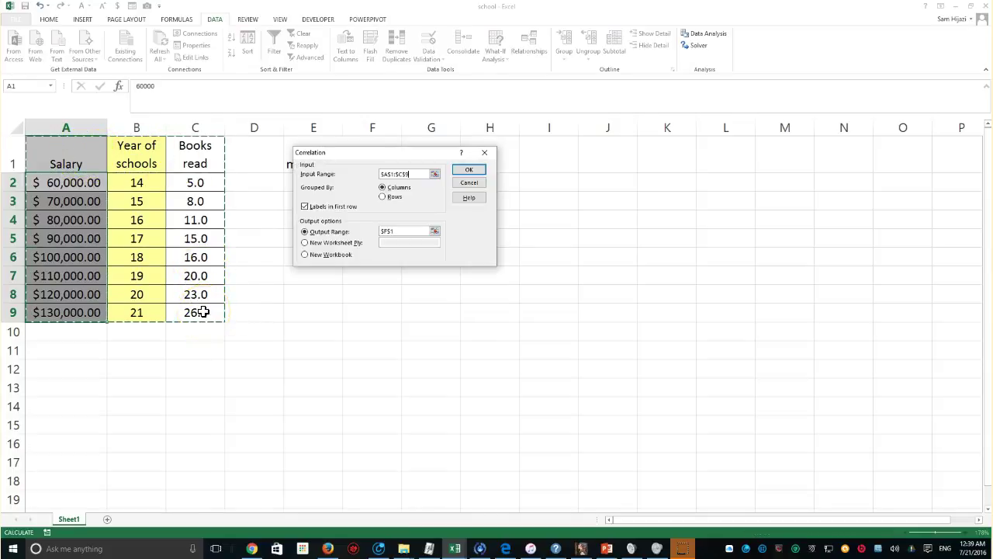
left_click(315, 230)
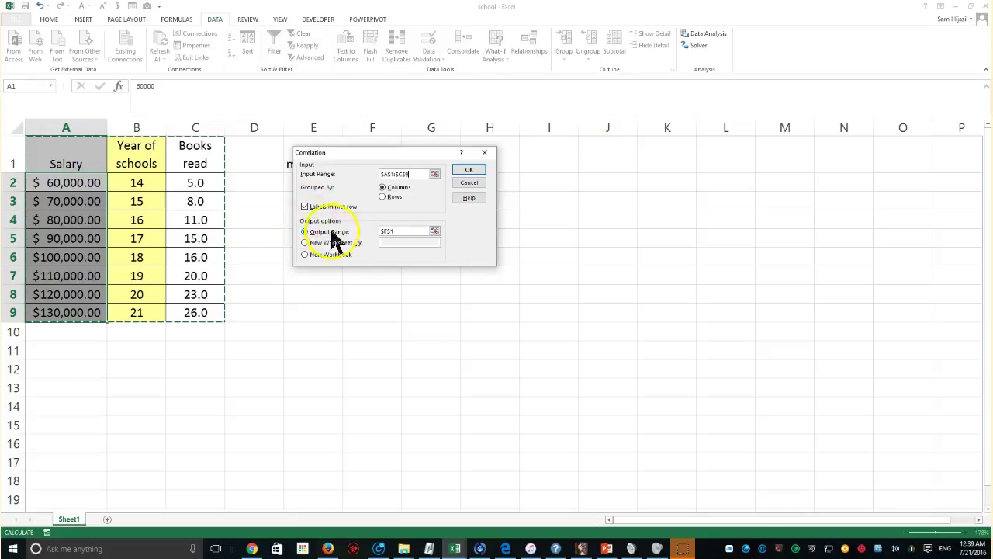
left_click_drag(378, 153, 428, 218)
left_click(443, 295)
left_click(420, 170)
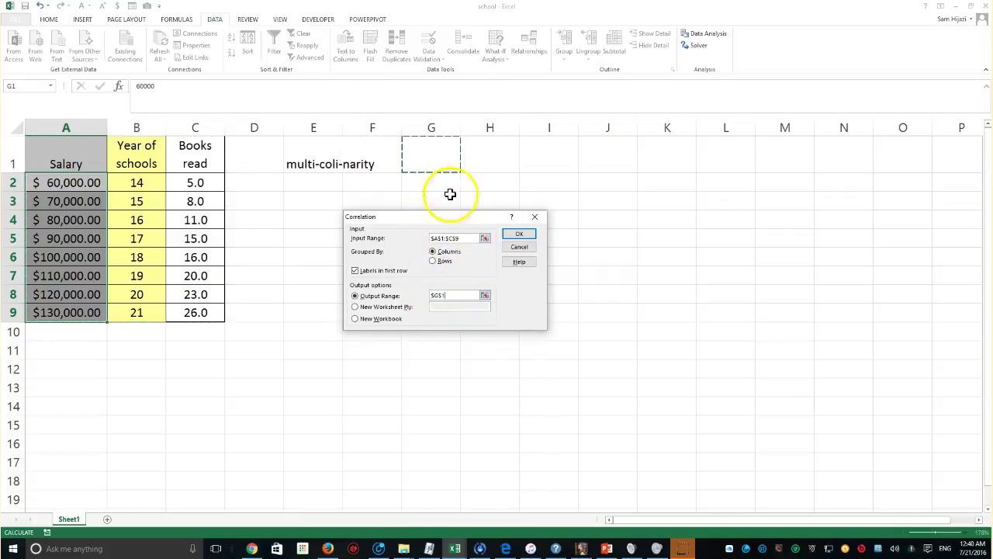
left_click(517, 234)
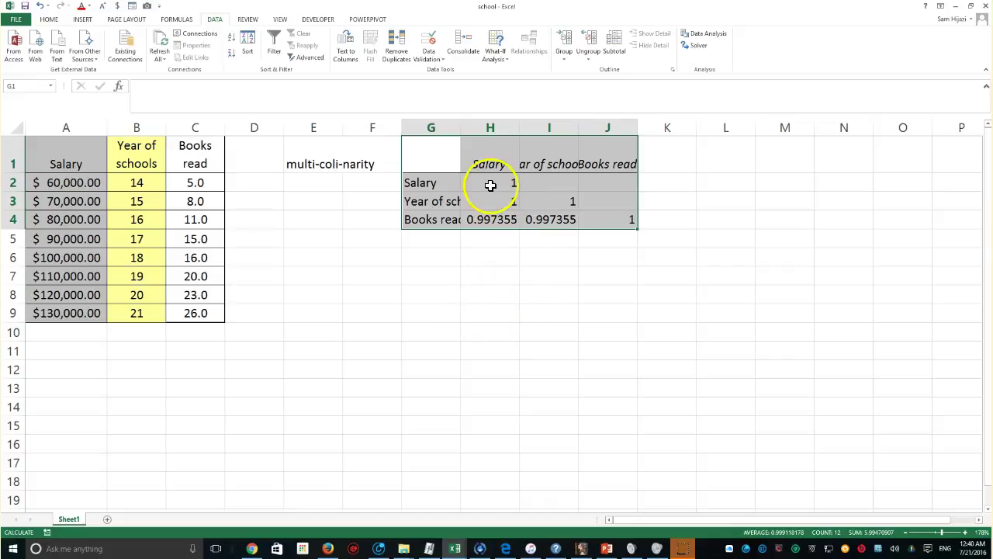
Fit columns G and I to their contents and inspect the Salary correlation values in H2:H4
double_click(460, 132)
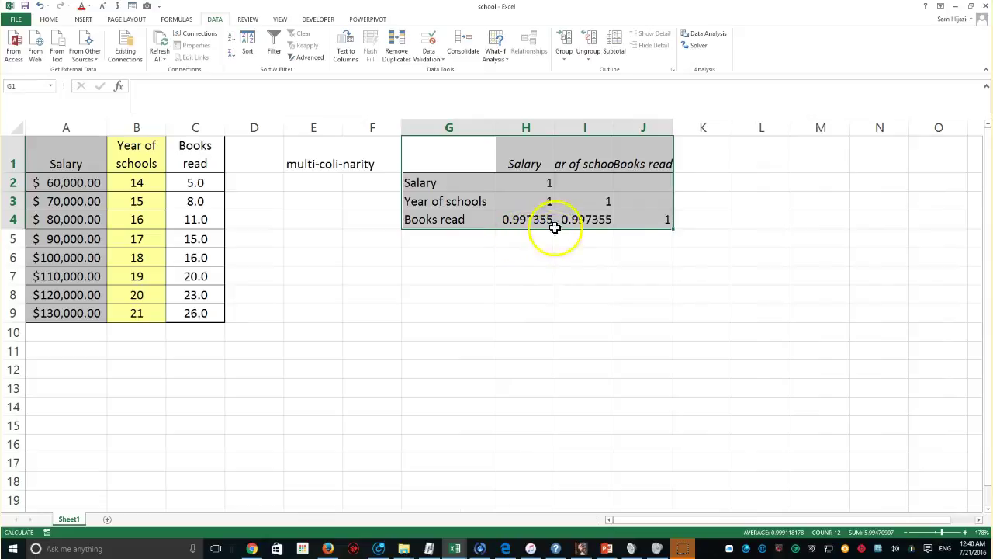
left_click(544, 186)
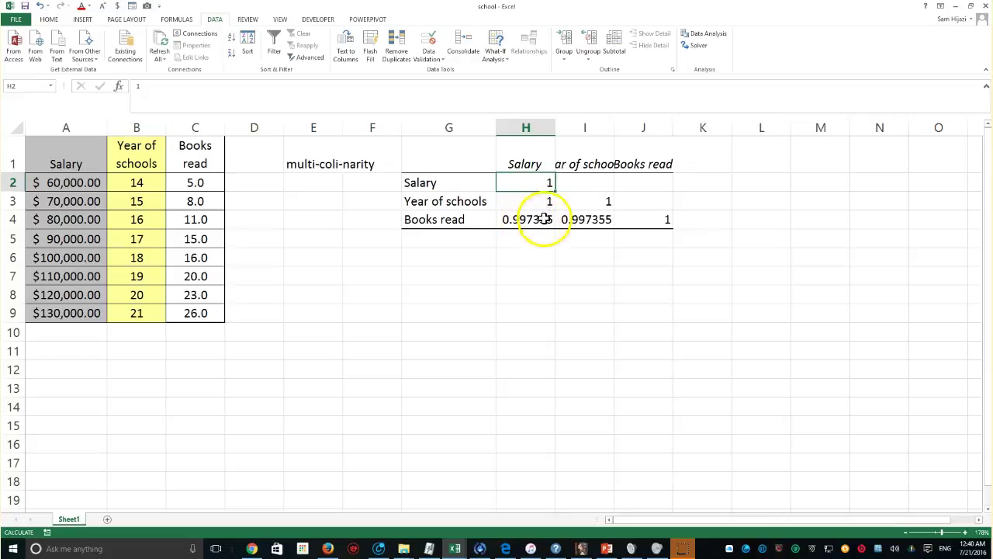
left_click(536, 201)
left_click(535, 183)
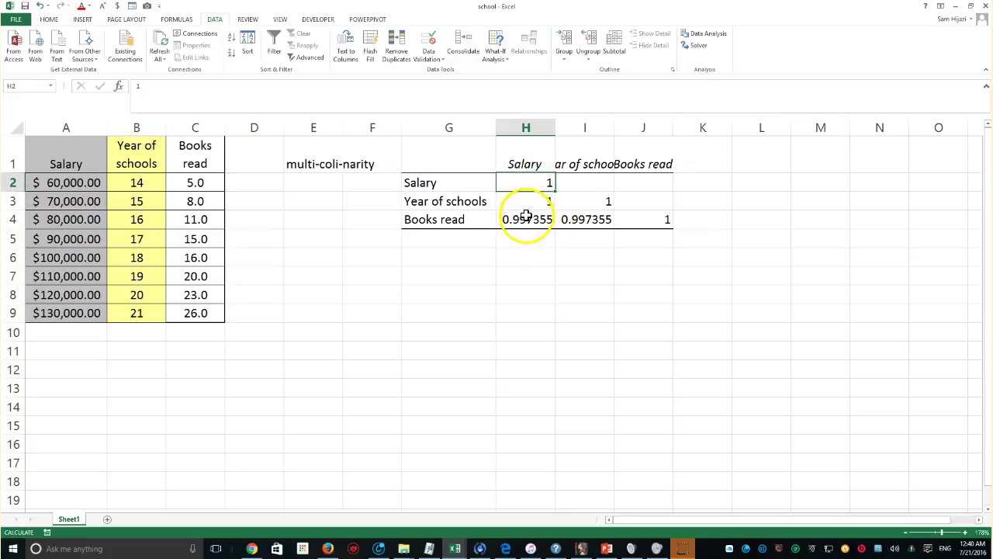
left_click(525, 220)
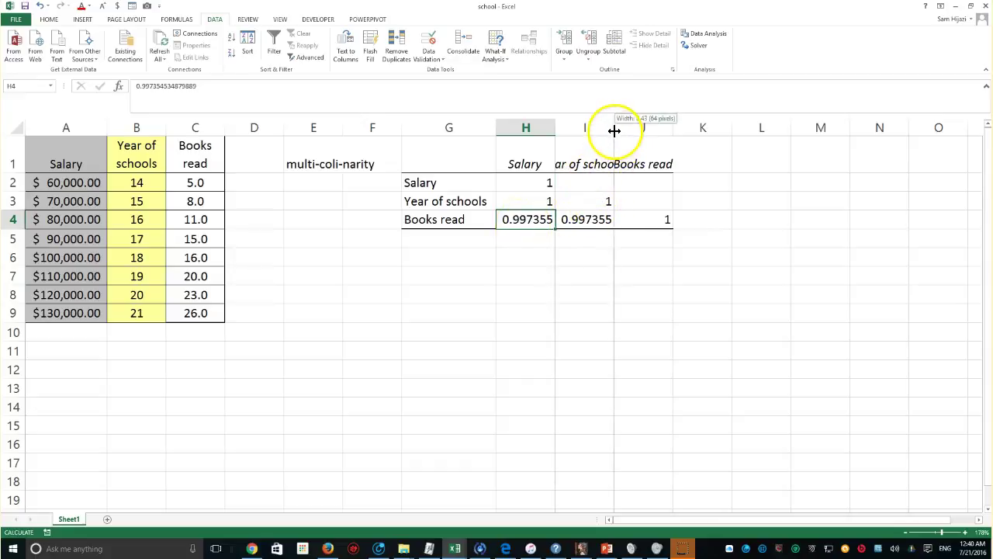
double_click(614, 128)
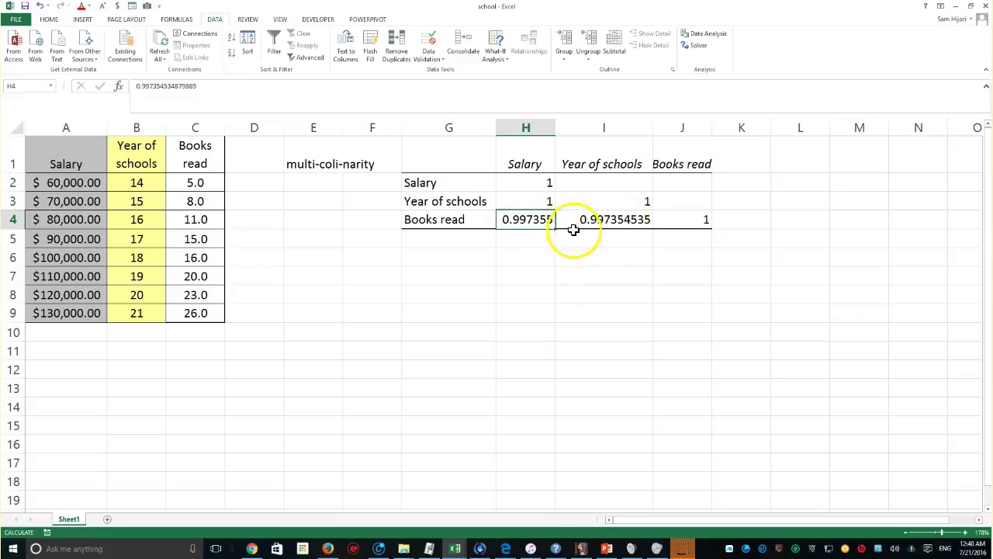
Run a Correlation data analysis on Year of schools and Books read in B1:C9, placing the output at G7
left_click_drag(137, 151, 183, 311)
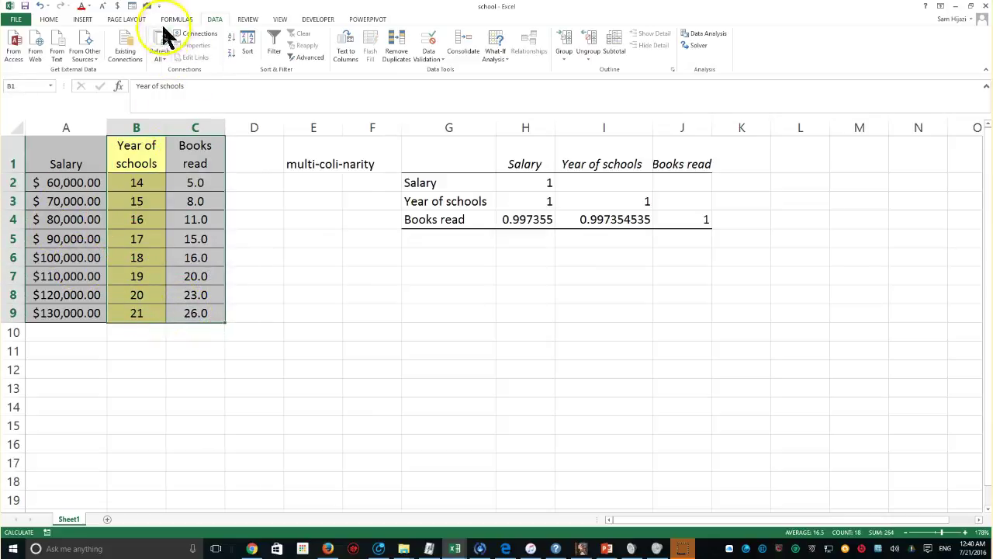
left_click(695, 35)
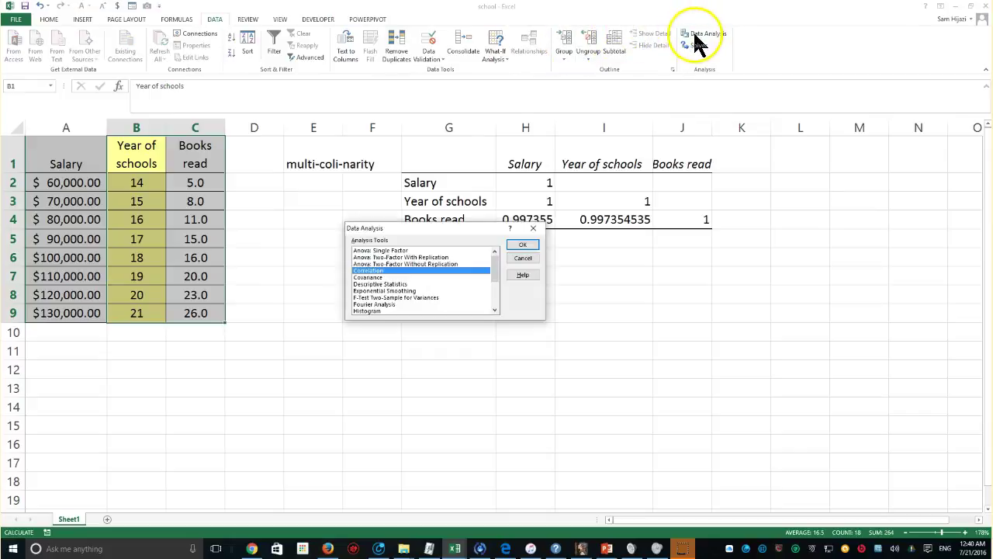
left_click(523, 244)
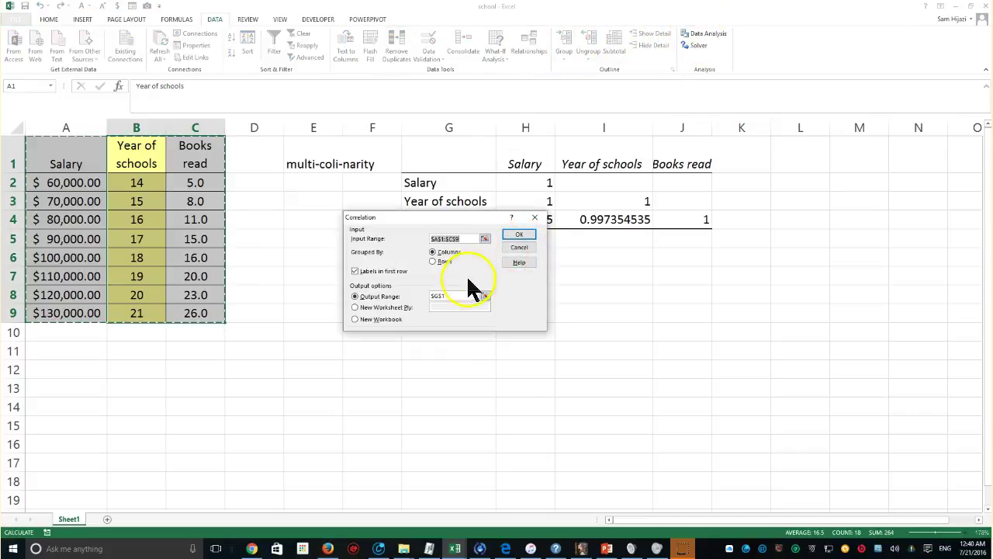
left_click_drag(124, 159, 200, 309)
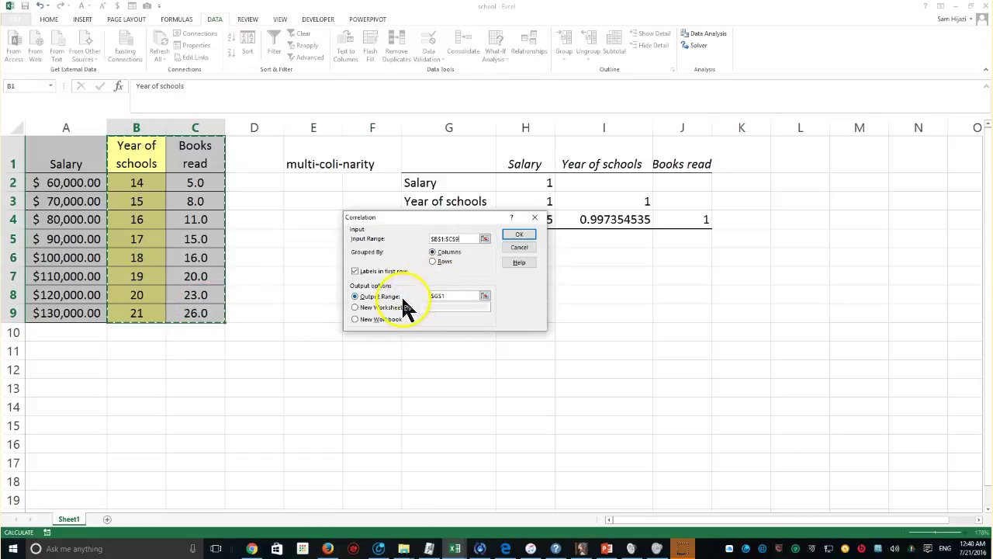
left_click_drag(458, 217, 369, 332)
left_click(342, 405)
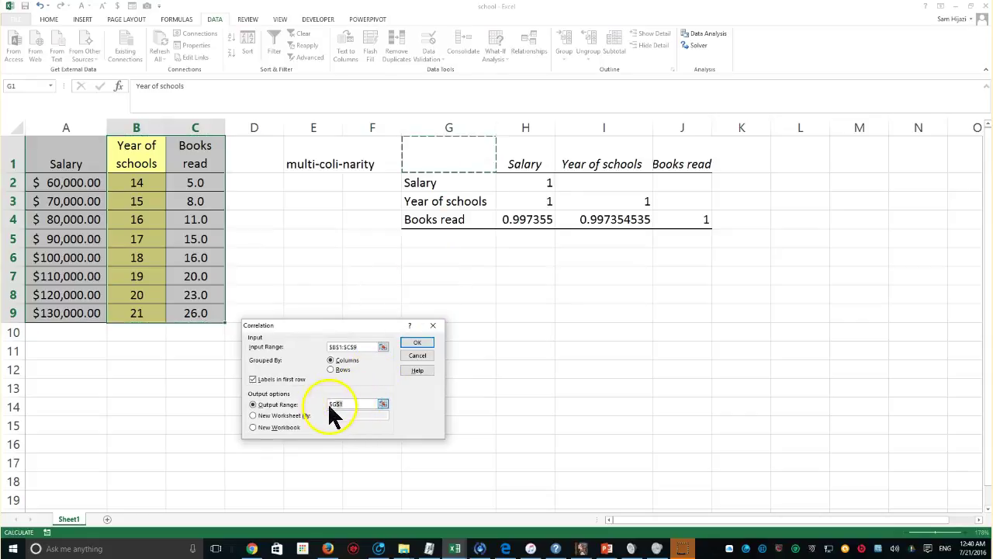
left_click(427, 279)
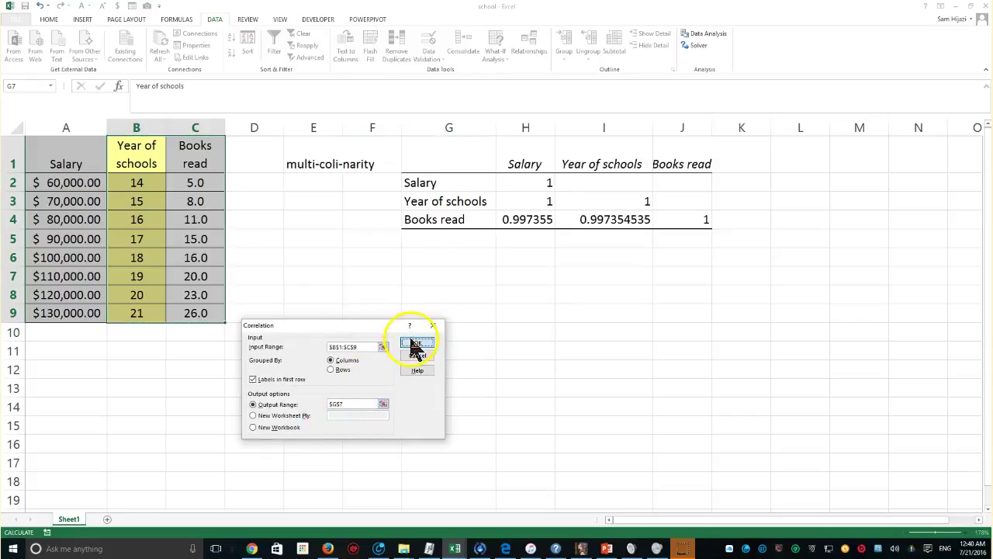
left_click(417, 343)
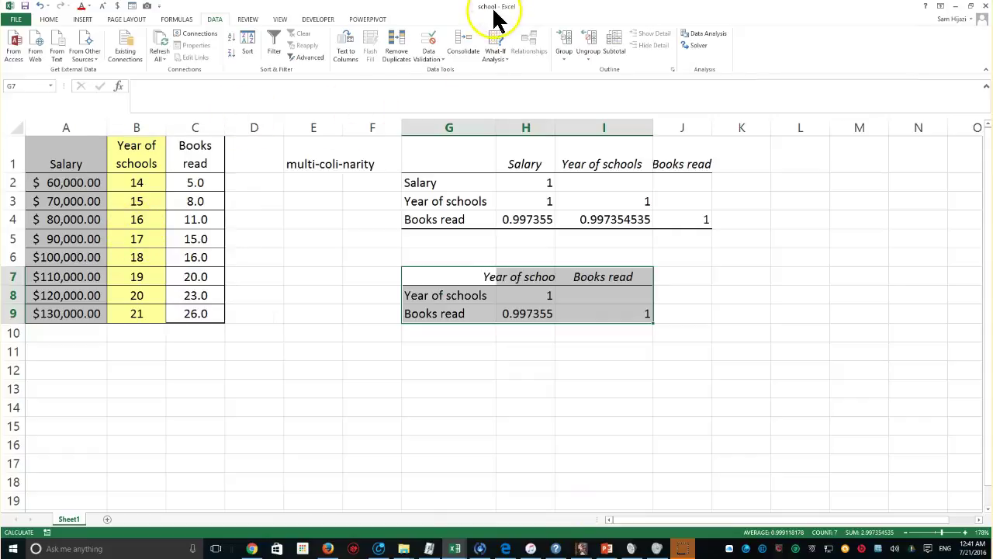
Switch to gretl and bring up the dialog for opening a user data file
left_click(582, 547)
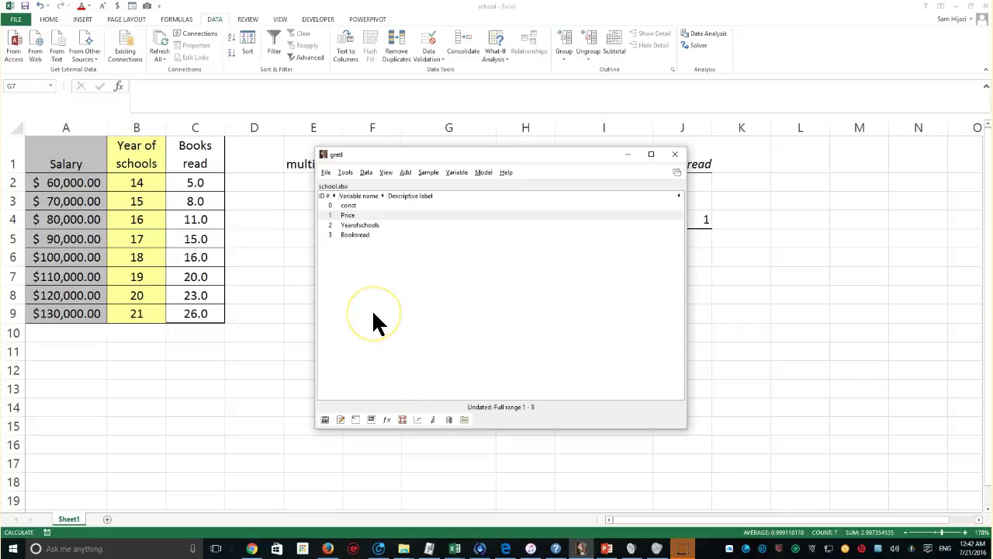
left_click(362, 250)
left_click(384, 336)
left_click(388, 245)
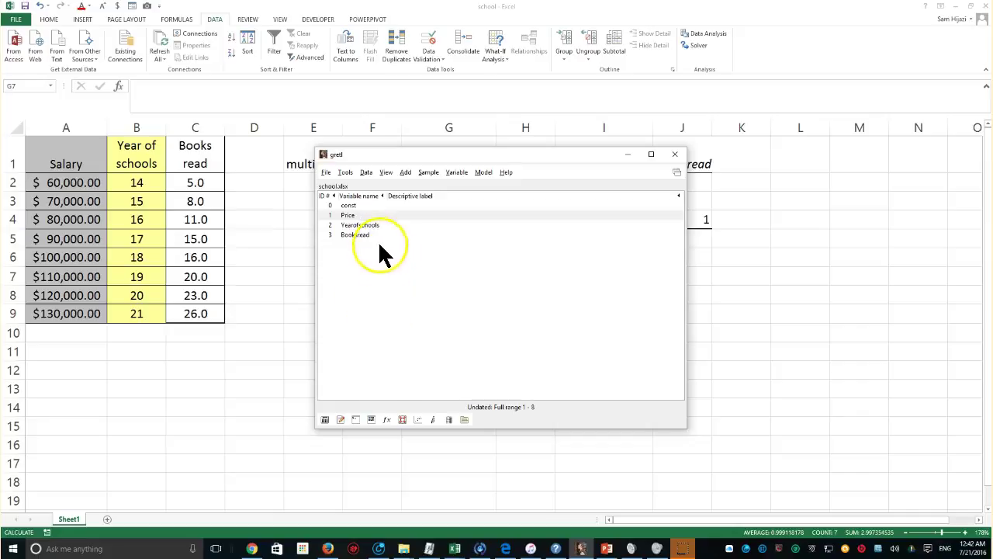
left_click(333, 172)
left_click(326, 173)
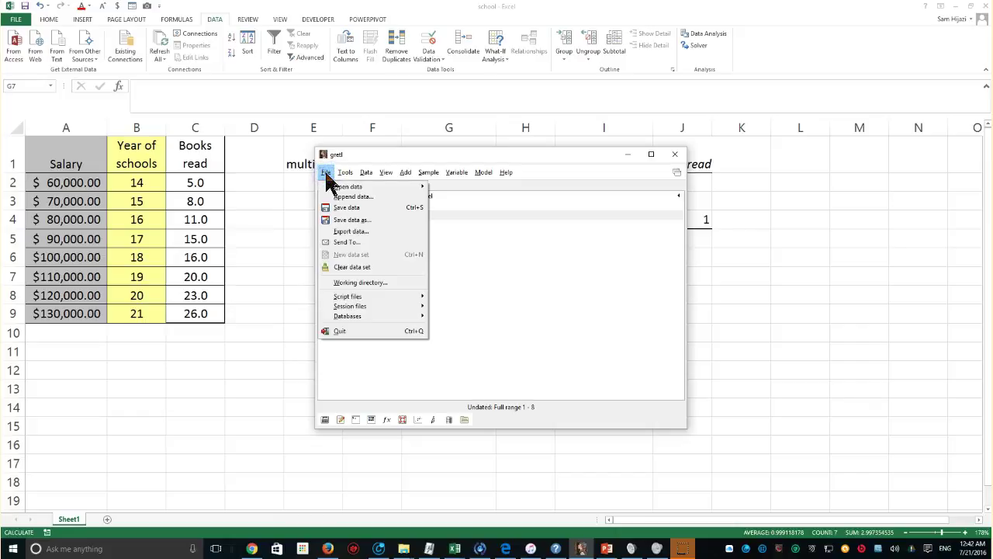
left_click(333, 193)
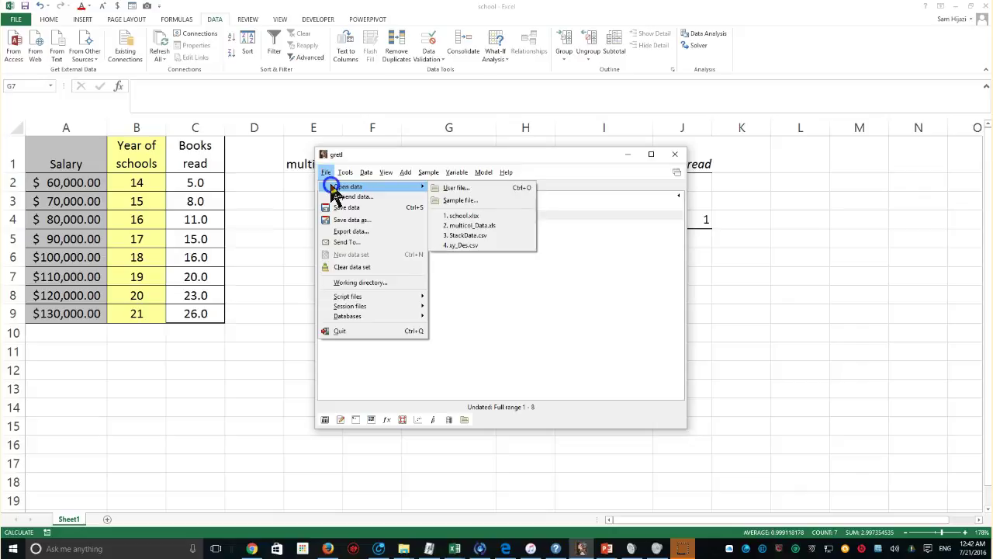
mouse_move(348, 194)
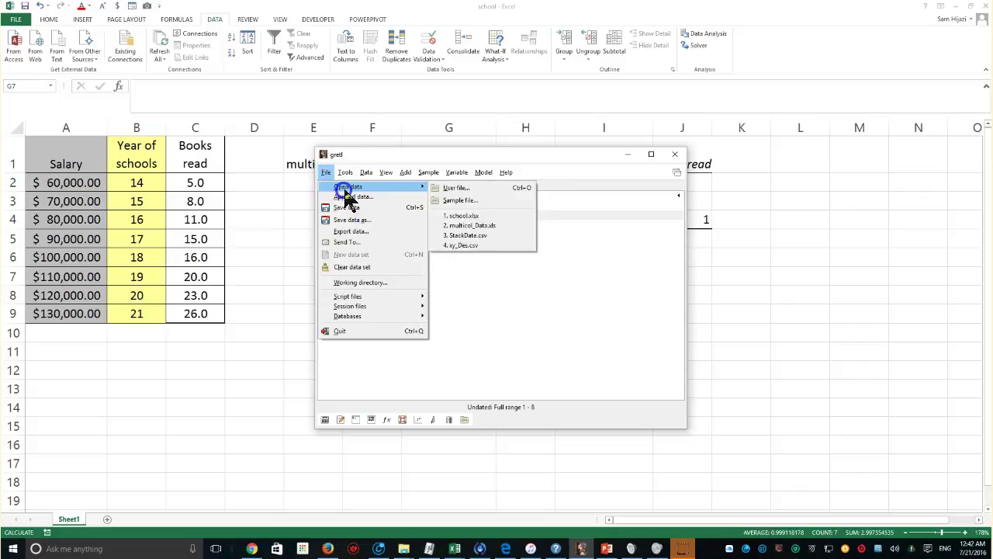
left_click(458, 188)
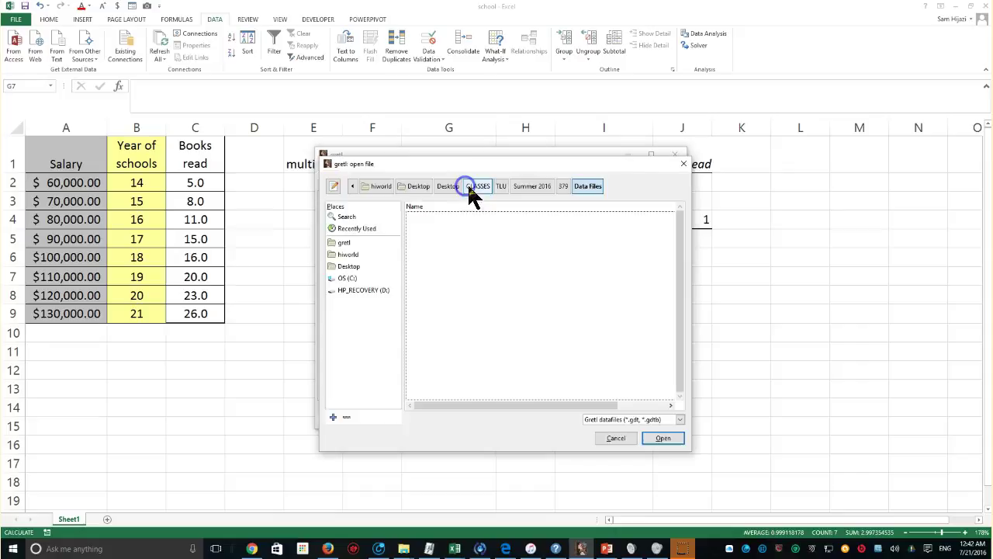
Browse from the Desktop through Desktop, CLASSES, TLU, Summer 2016 and 379 to the Data Files folder
left_click(353, 266)
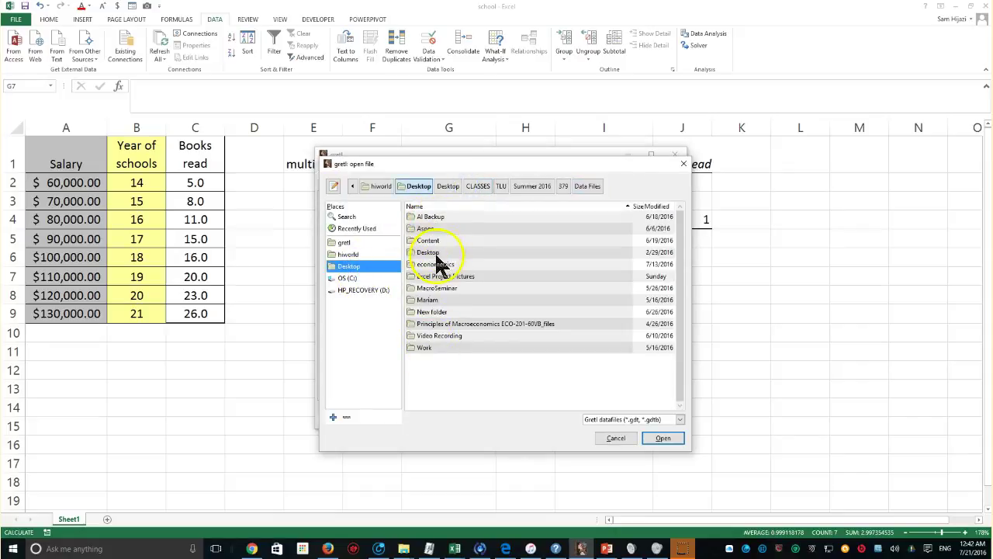
double_click(433, 252)
double_click(433, 243)
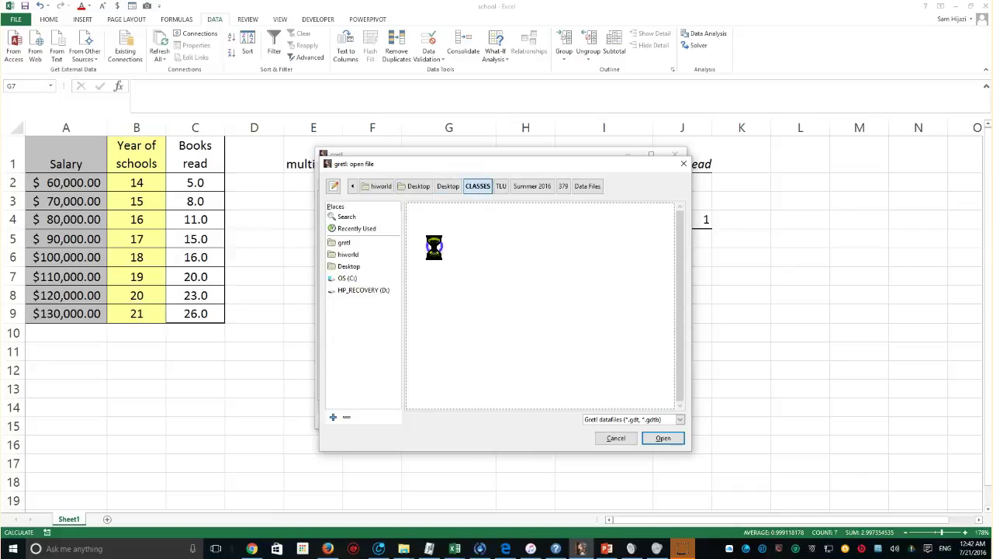
double_click(420, 333)
double_click(431, 229)
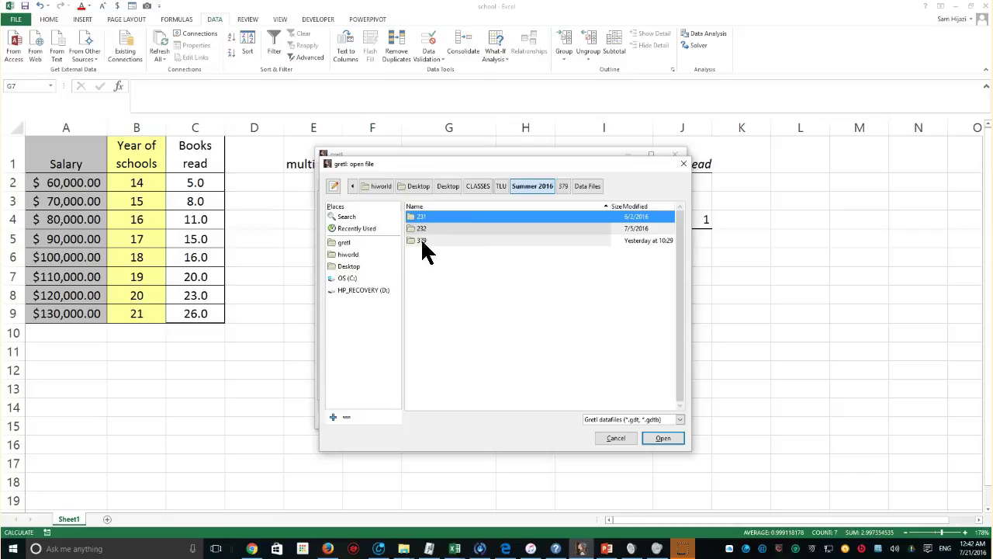
double_click(421, 241)
left_click(433, 219)
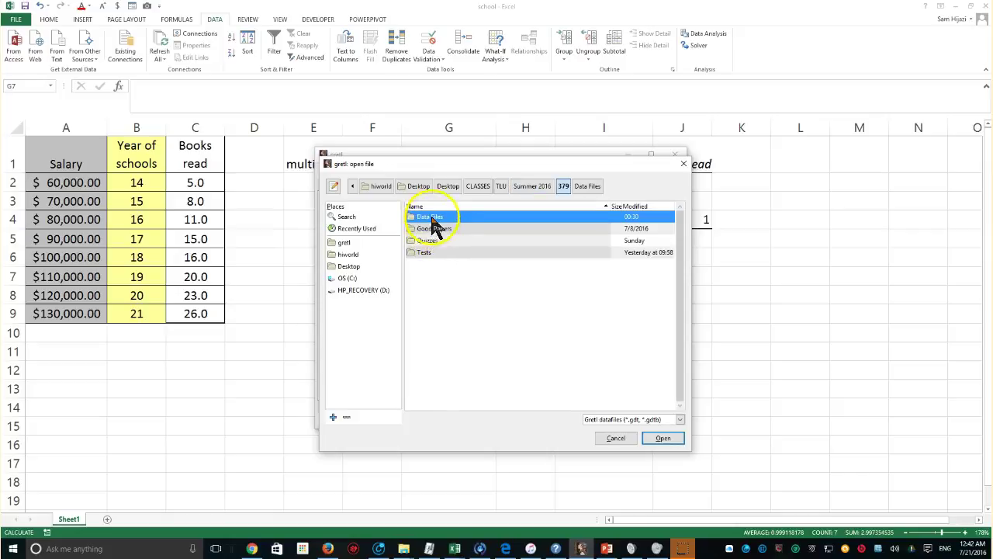
double_click(433, 219)
left_click(644, 437)
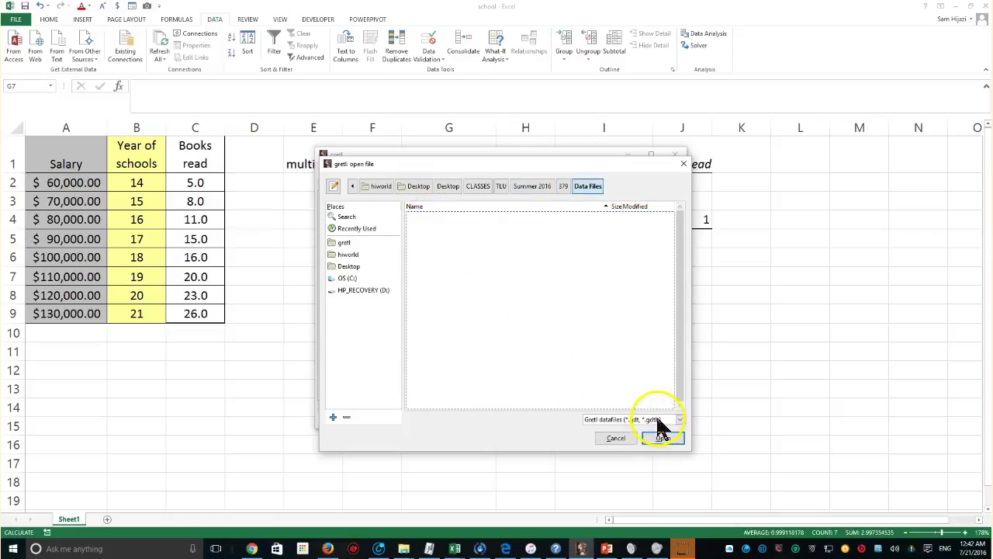
Show Excel files (*.xlsx) and open school.xlsx, agreeing to replace the current dataset and dismissing the import information
left_click(658, 419)
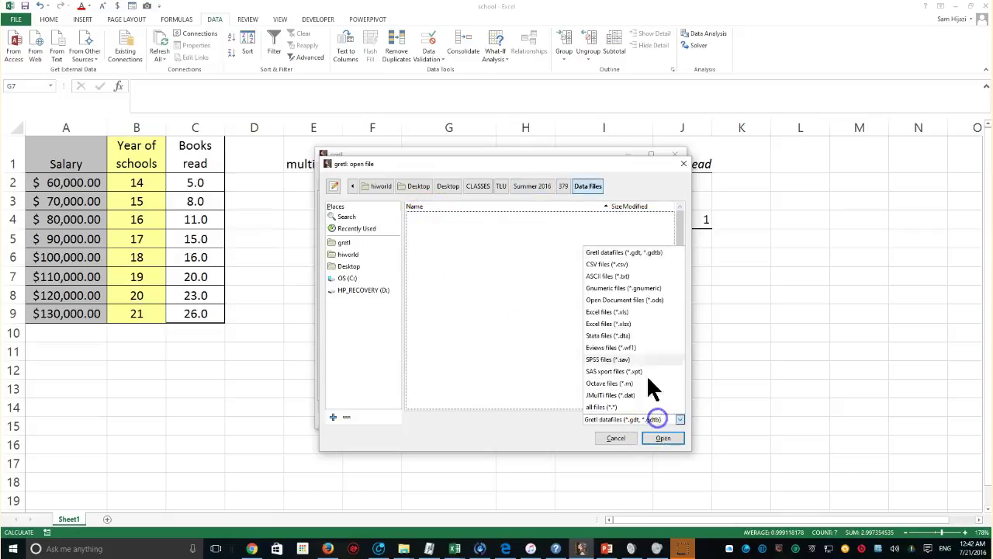
left_click(494, 109)
left_click(680, 419)
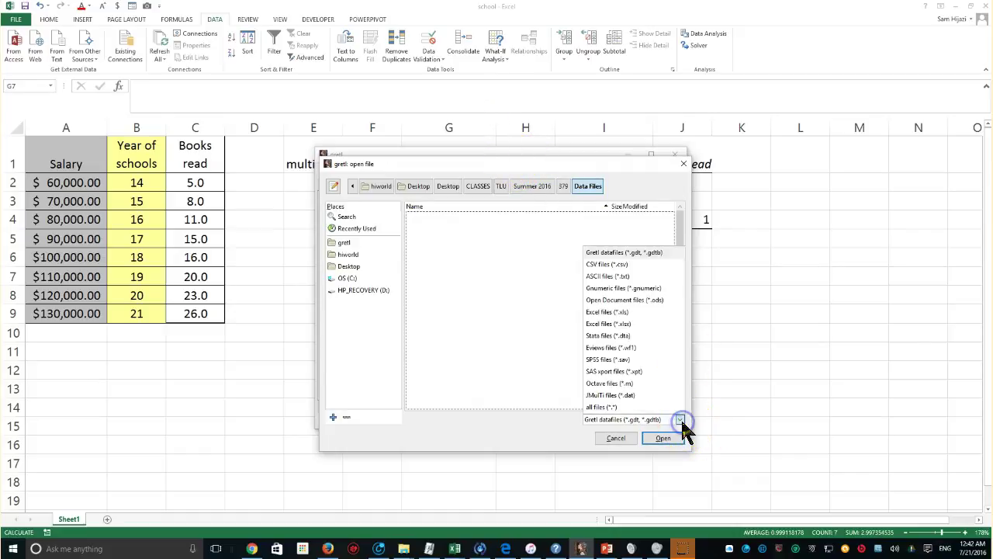
left_click(623, 324)
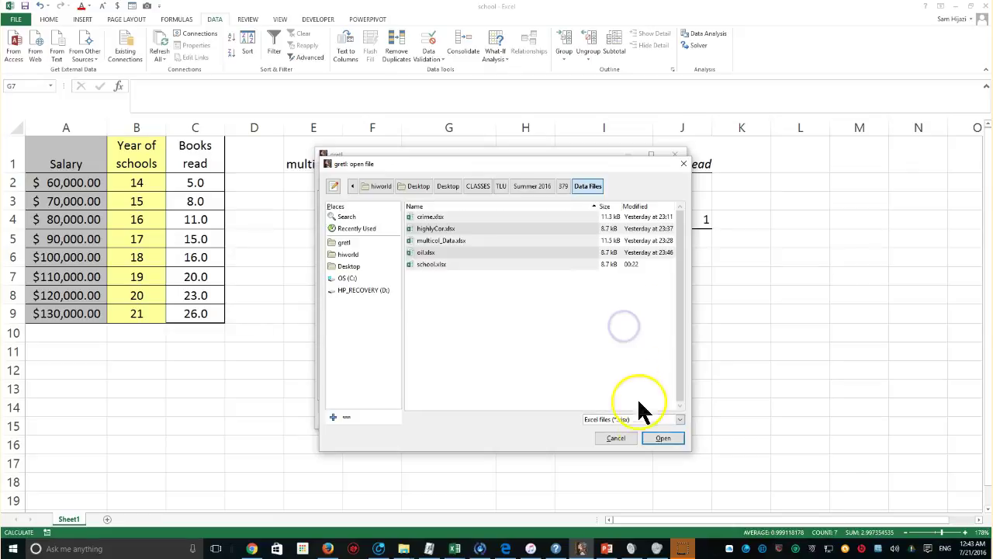
left_click(432, 264)
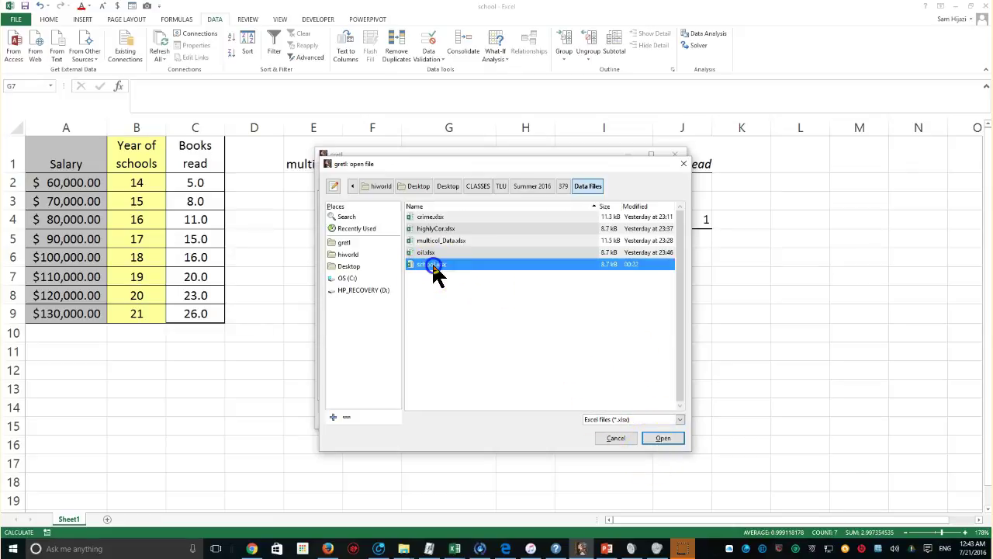
left_click(661, 438)
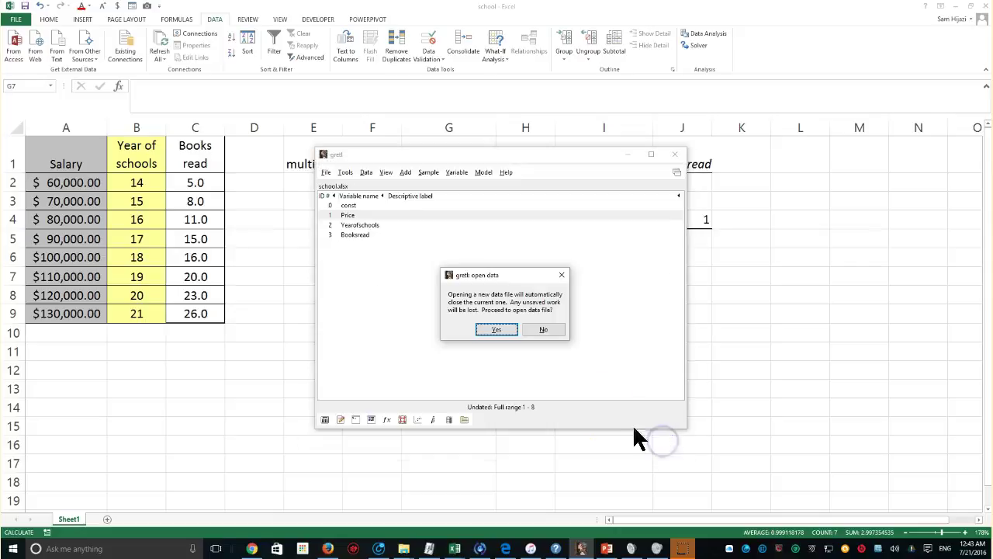
left_click(506, 331)
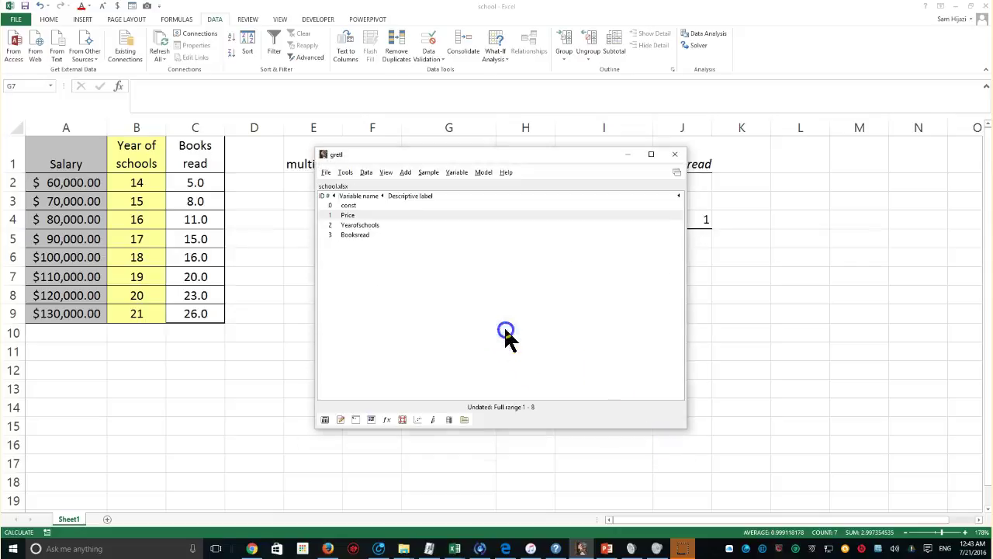
left_click(109, 78)
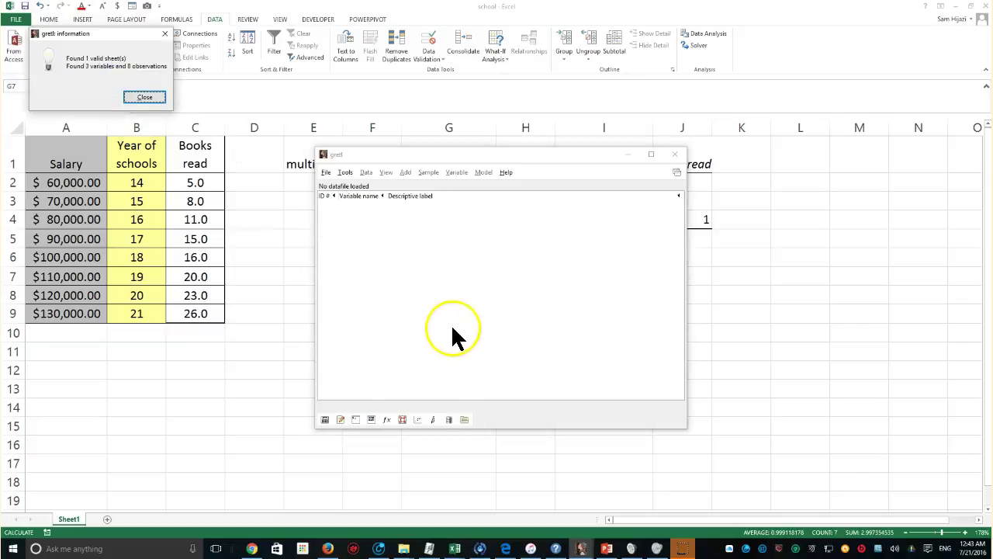
left_click(147, 98)
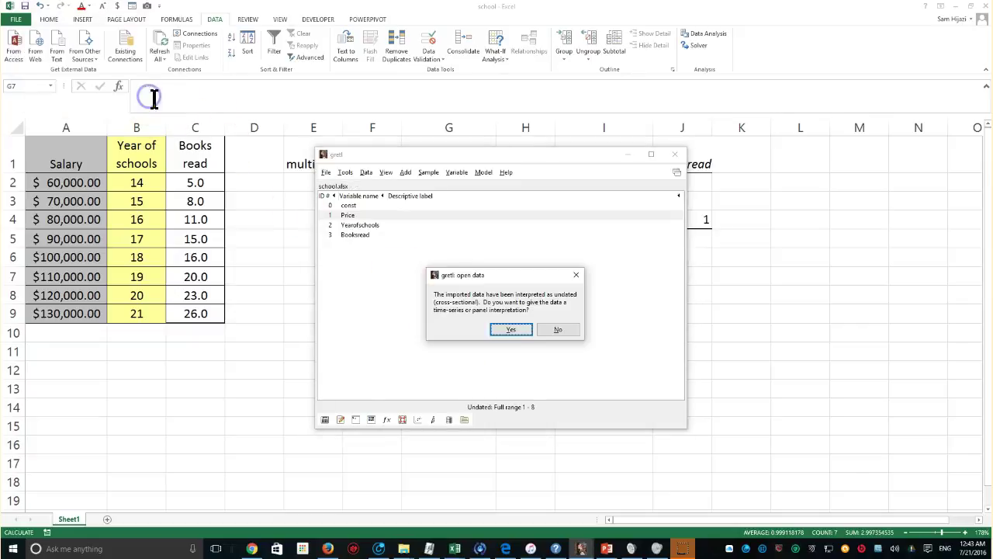
Define the imported dataset's structure as cross-sectional and apply it
left_click(512, 332)
left_click(471, 332)
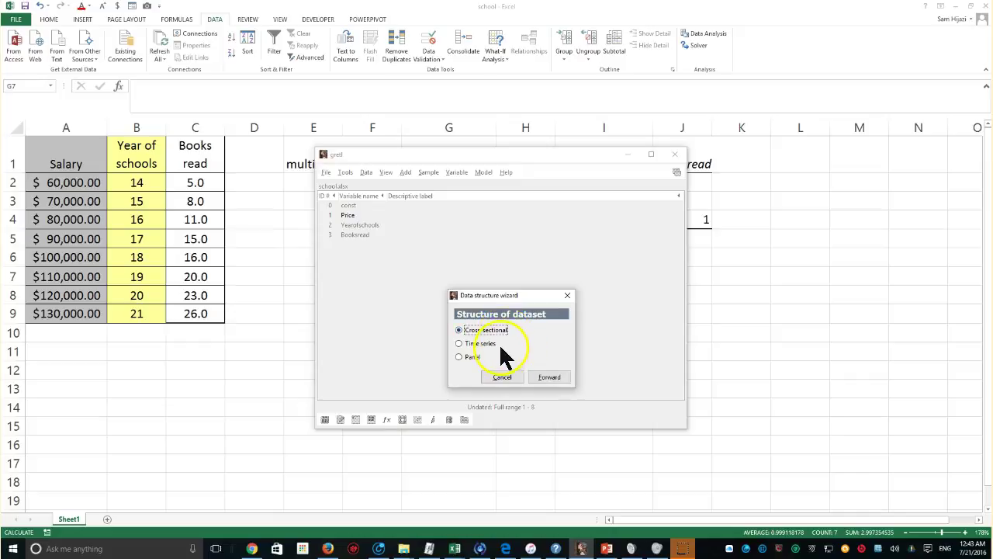
left_click(549, 378)
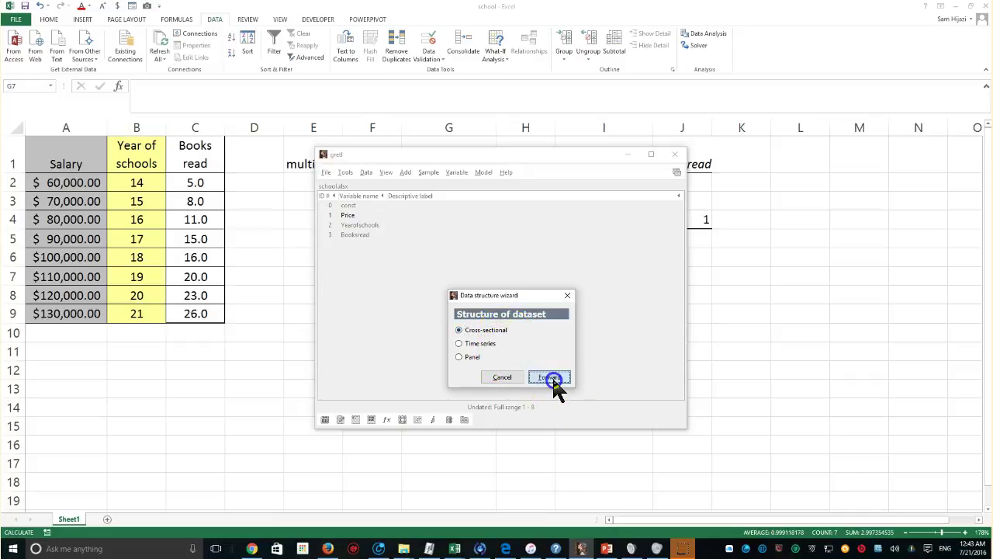
left_click(568, 378)
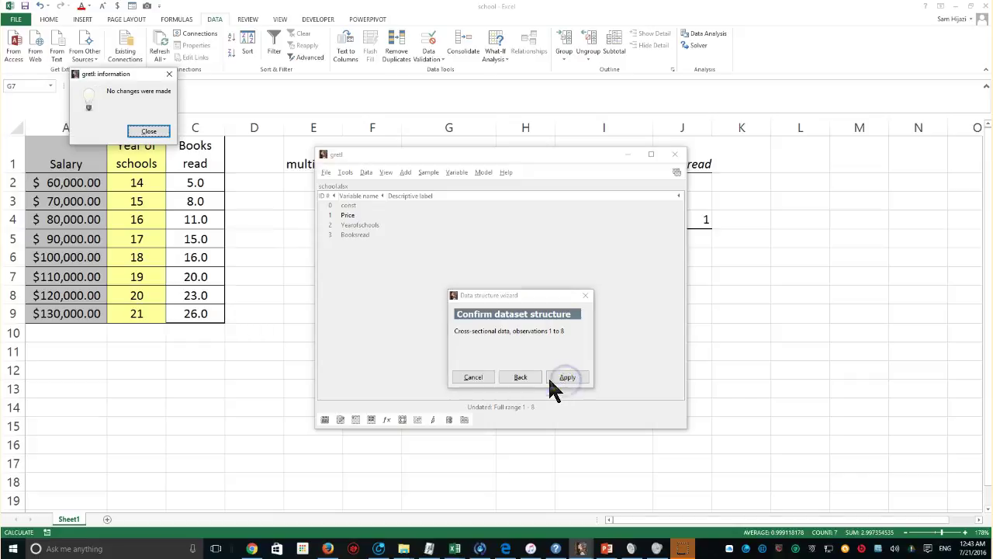
left_click(159, 133)
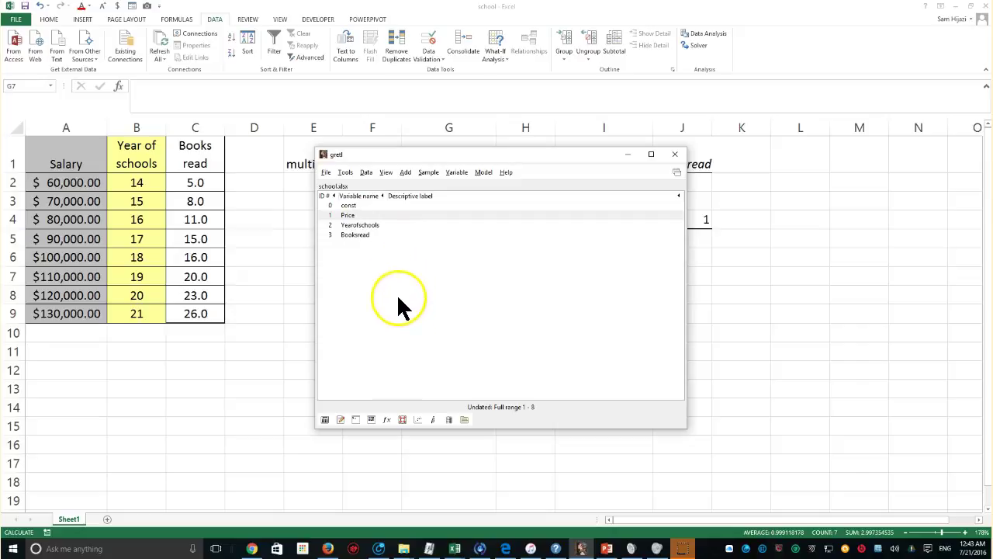
Examine the values of the Price, Yearofschools and Booksread variables one after another
left_click(349, 216)
double_click(349, 220)
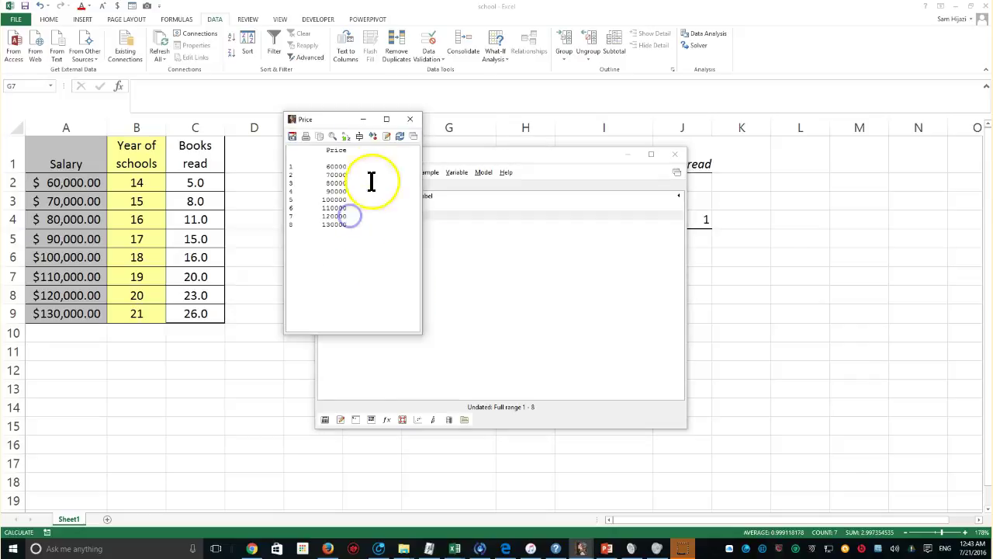
left_click(408, 122)
double_click(361, 225)
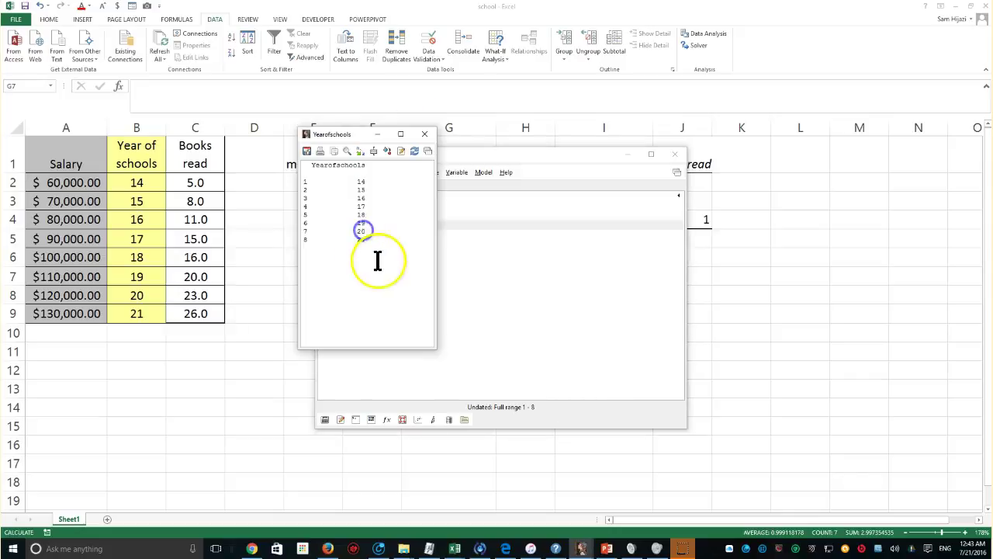
left_click(425, 135)
double_click(364, 232)
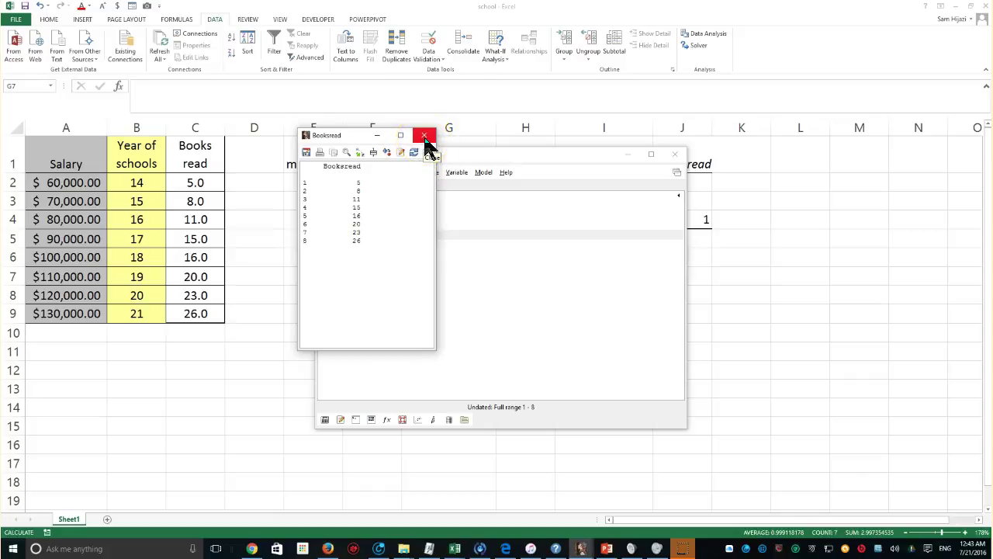
left_click(424, 136)
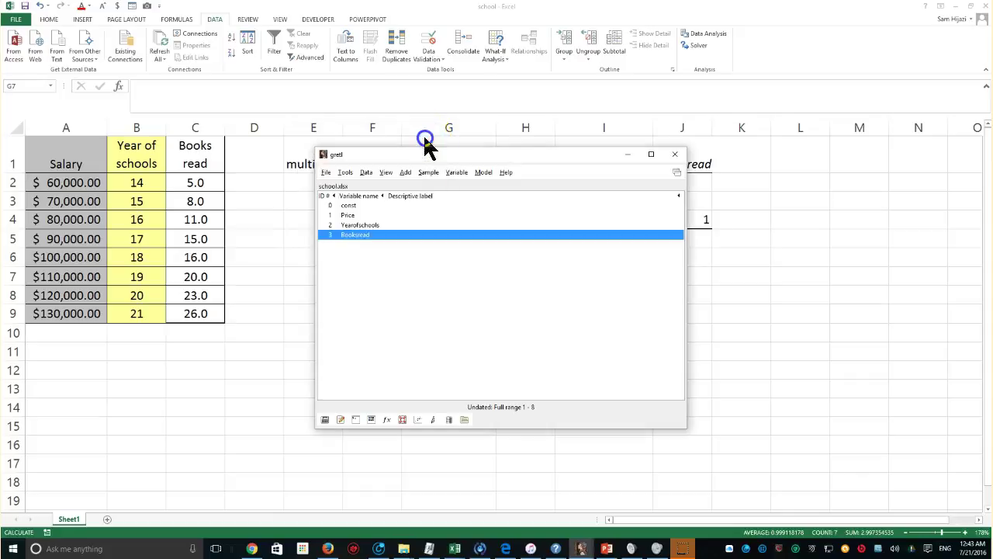
Start an Ordinary Least Squares model with Price as the dependent variable
left_click(482, 172)
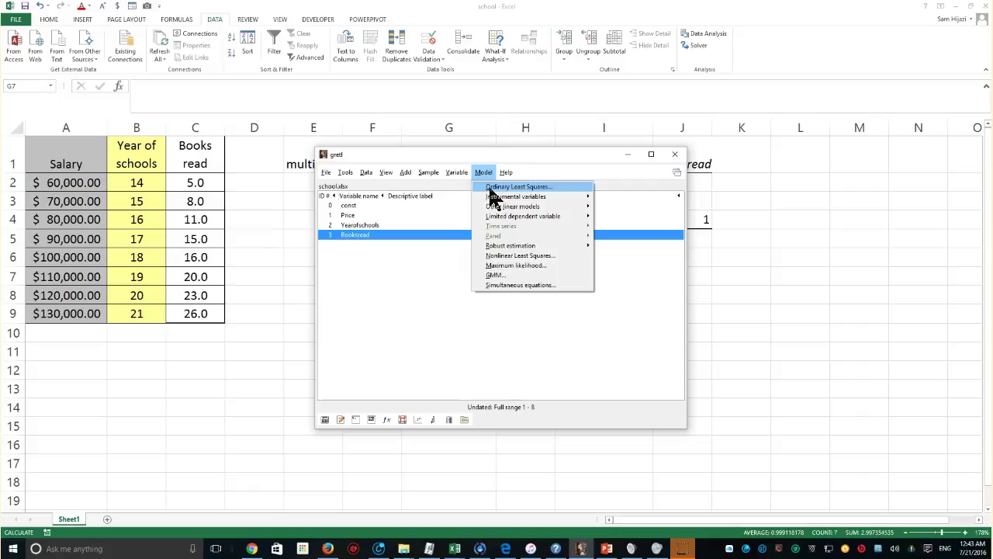
left_click(492, 188)
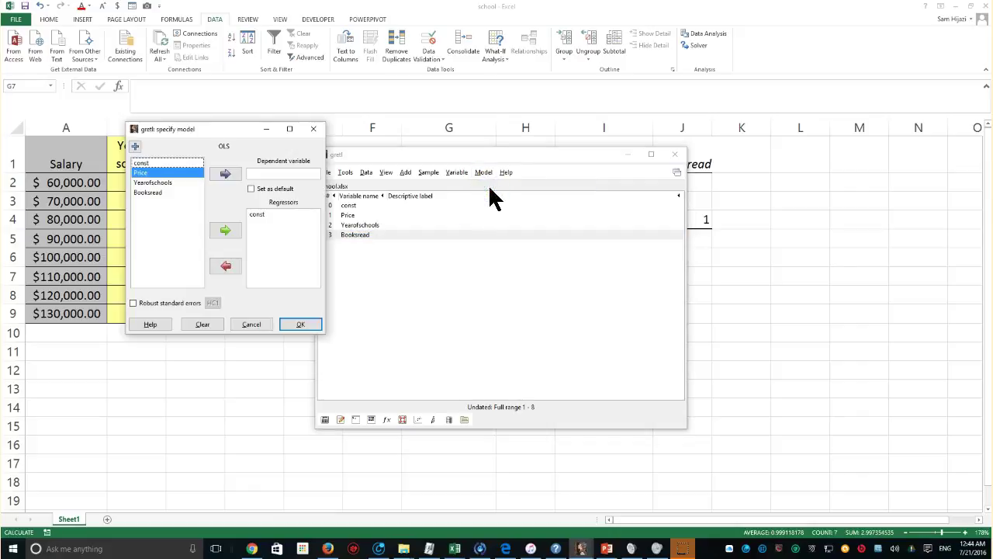
left_click_drag(237, 134, 511, 193)
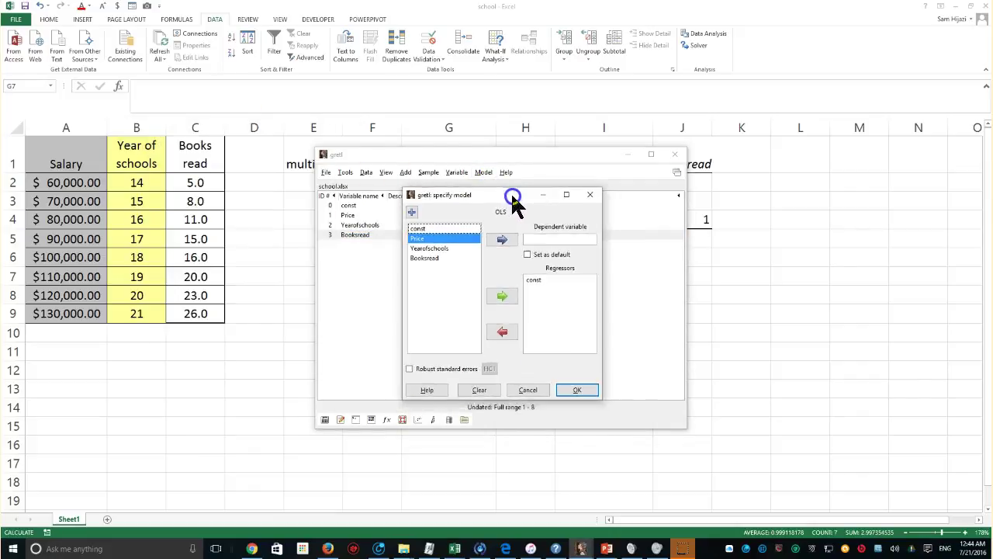
left_click(503, 241)
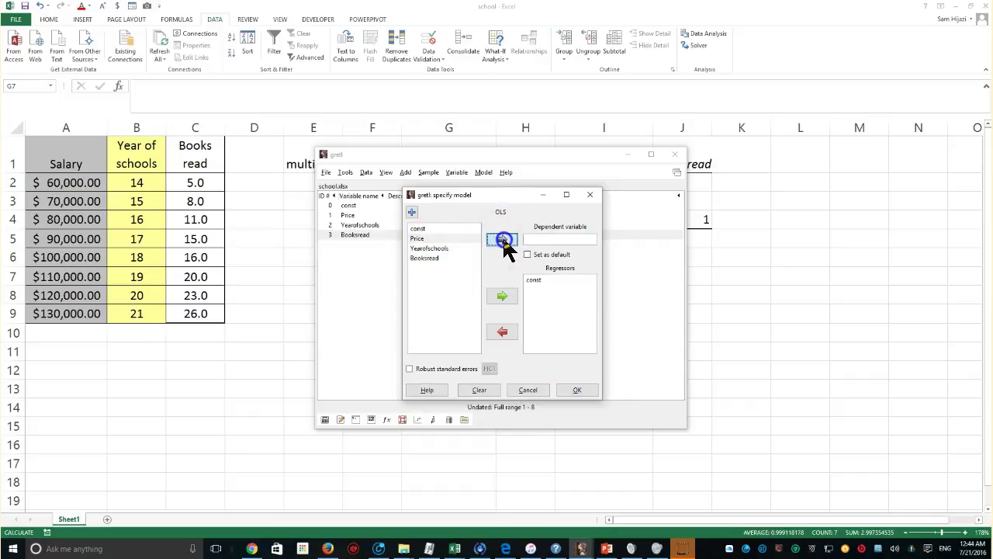
Add Yearofschools and Booksread as regressors alongside const and estimate the OLS model
left_click(441, 247)
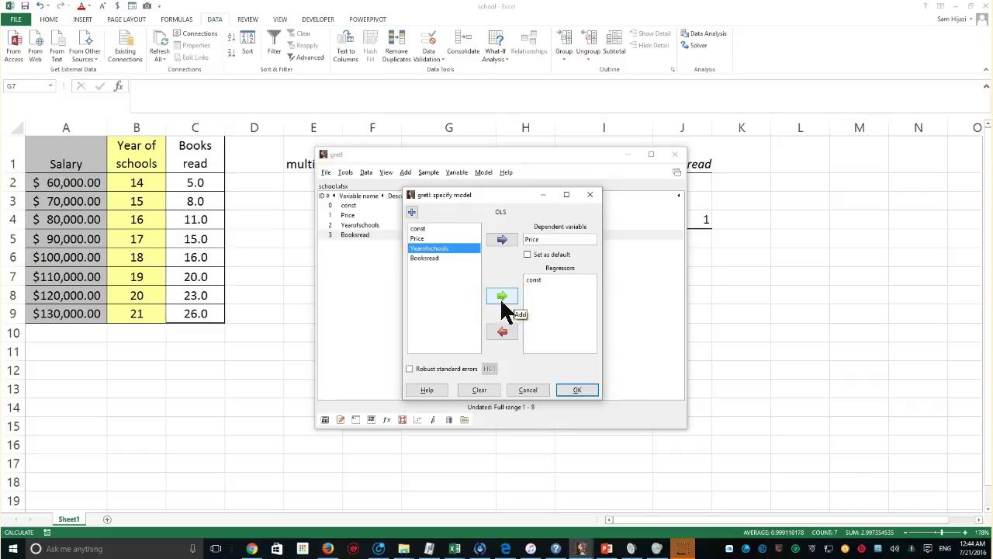
left_click(502, 297)
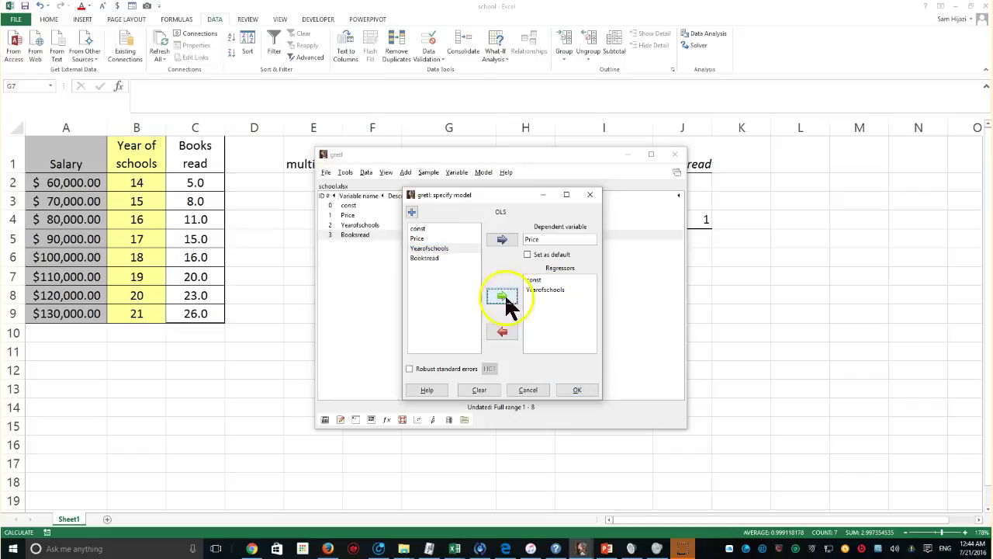
left_click(427, 259)
left_click(499, 297)
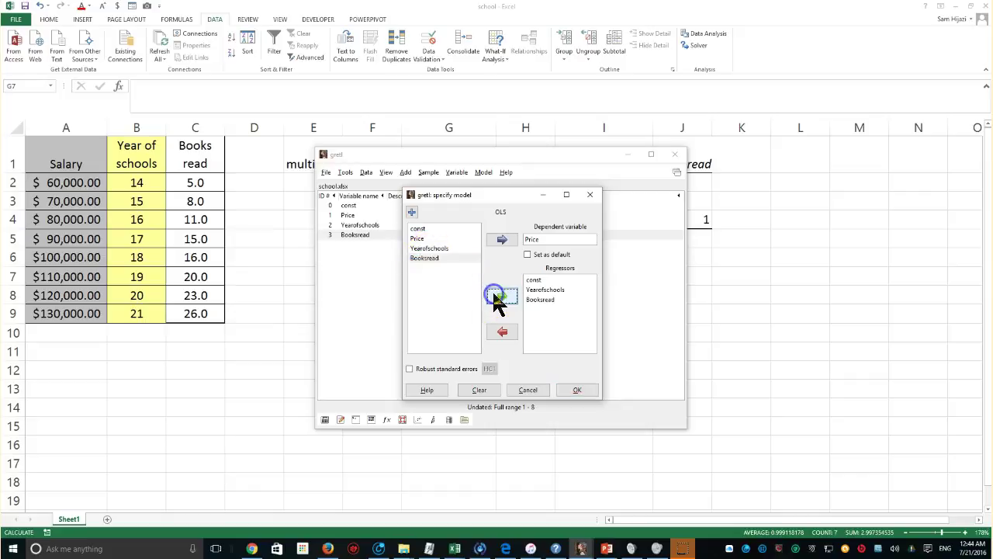
left_click(578, 392)
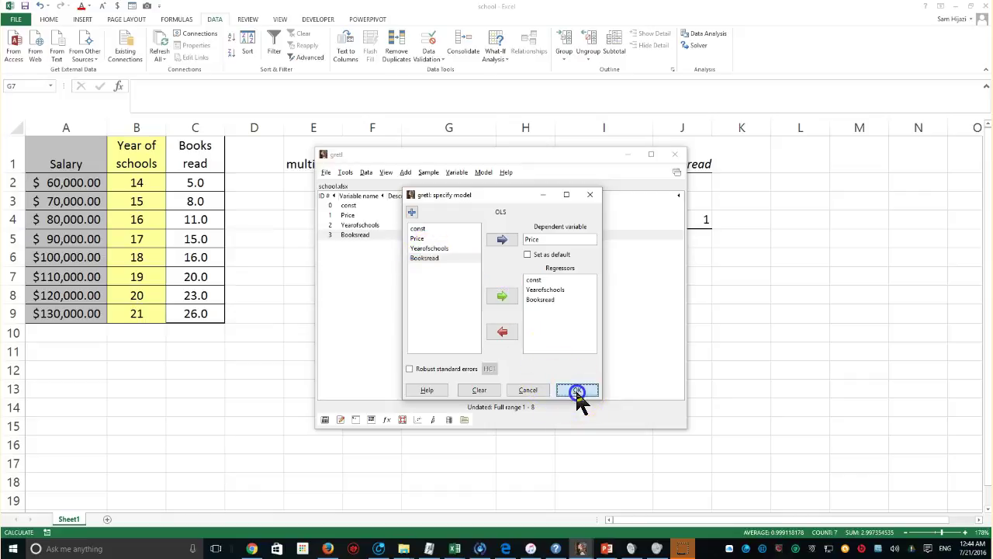
Examine the p-values in the model output and highlight the one for Booksread
left_click_drag(569, 290, 470, 154)
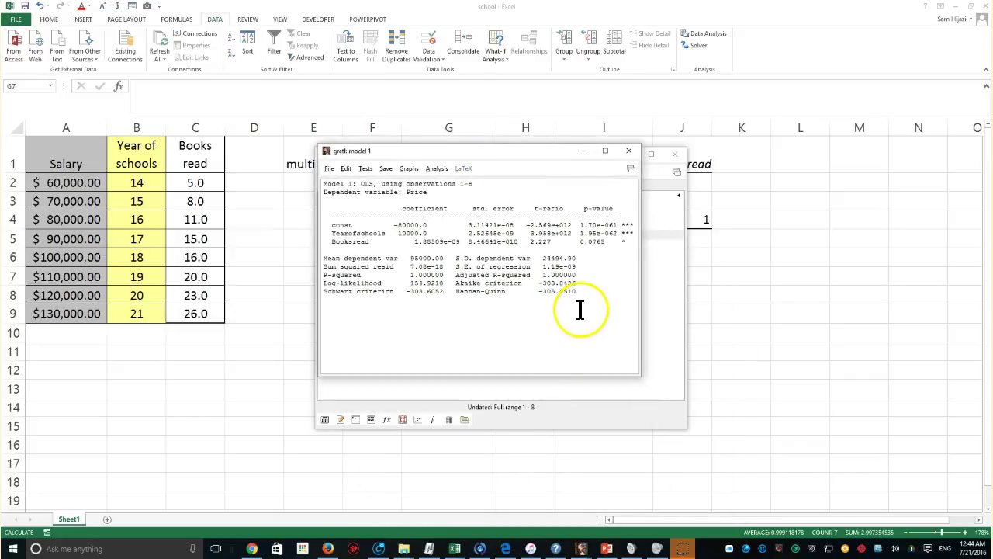
left_click(577, 235)
left_click_drag(577, 235, 605, 242)
left_click_drag(604, 242, 609, 245)
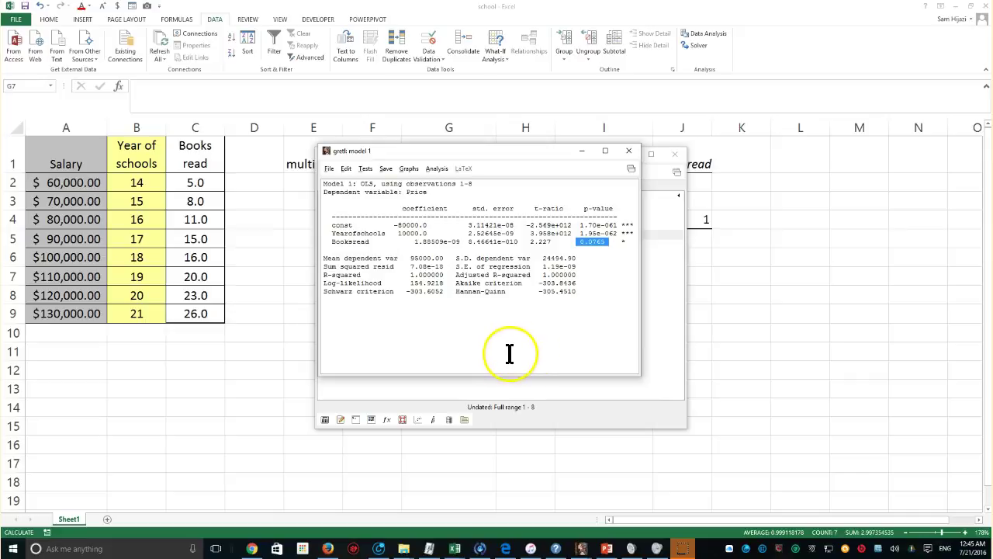
Run the Collinearity test on the OLS model and place its results window clear for reading the variance inflation factors
left_click(366, 169)
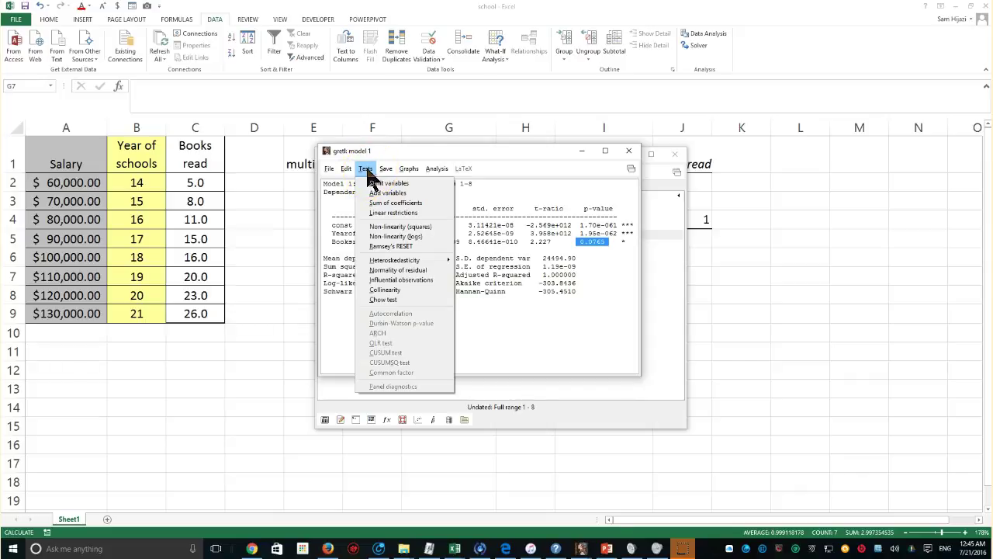
key("Right")
key("Right")
key("Right")
mouse_move(367, 169)
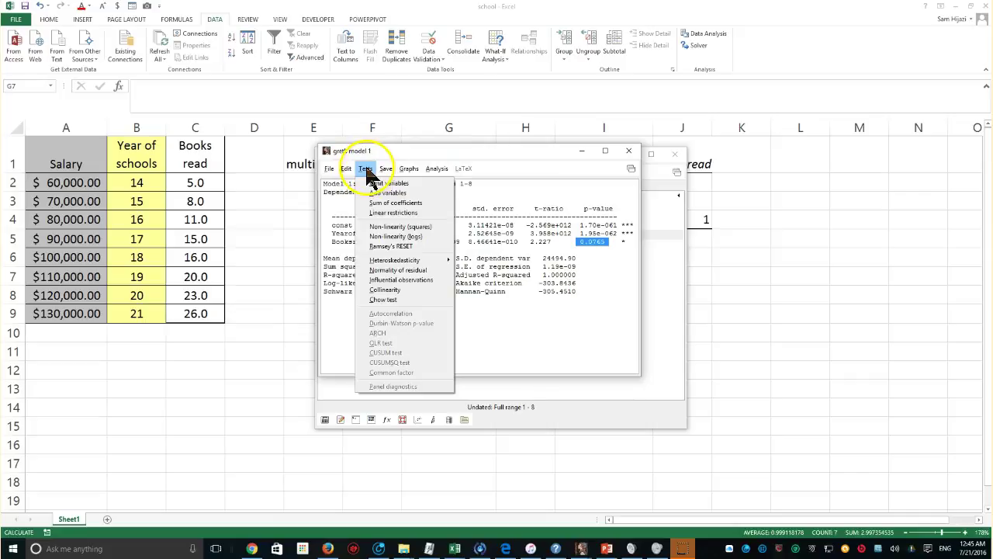
left_click(388, 291)
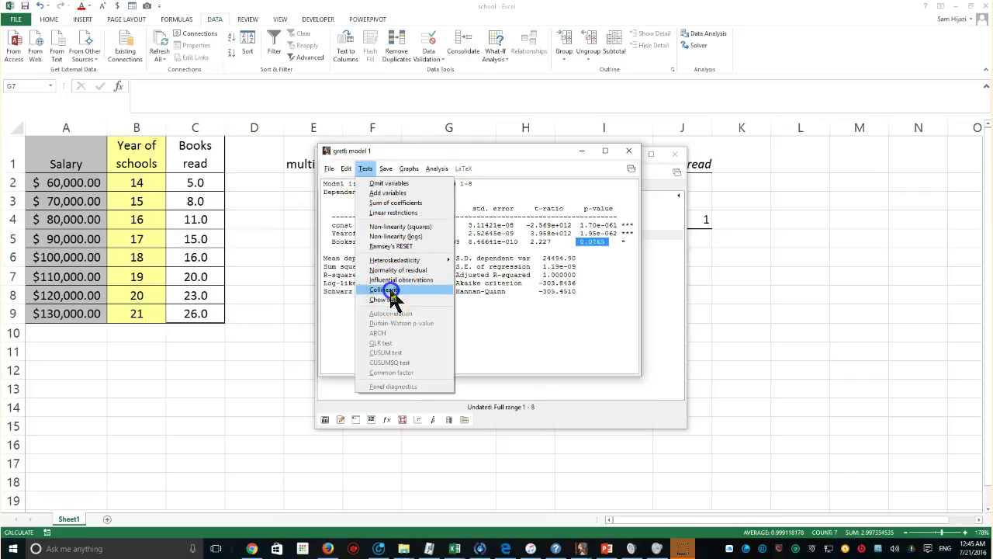
left_click(366, 190)
left_click_drag(366, 194, 358, 120)
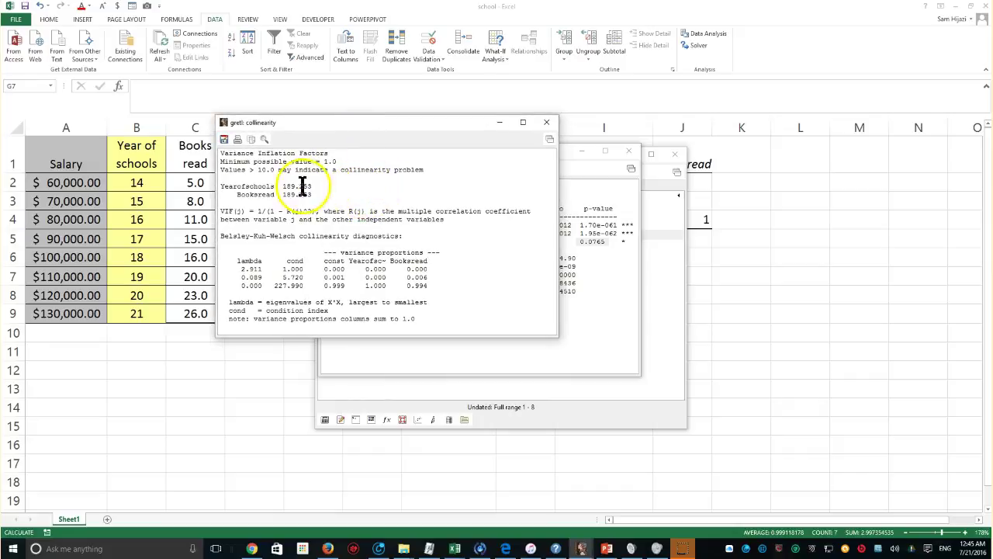
Examine the collinearity threshold note and the Yearofschools variance inflation factor, and close the collinearity results
left_click_drag(222, 169, 446, 173)
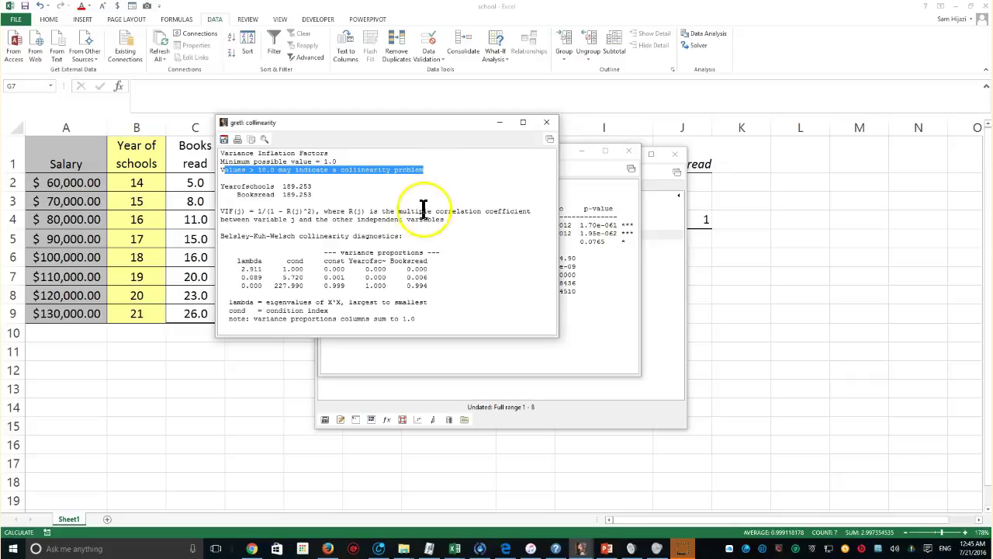
left_click_drag(282, 187, 328, 189)
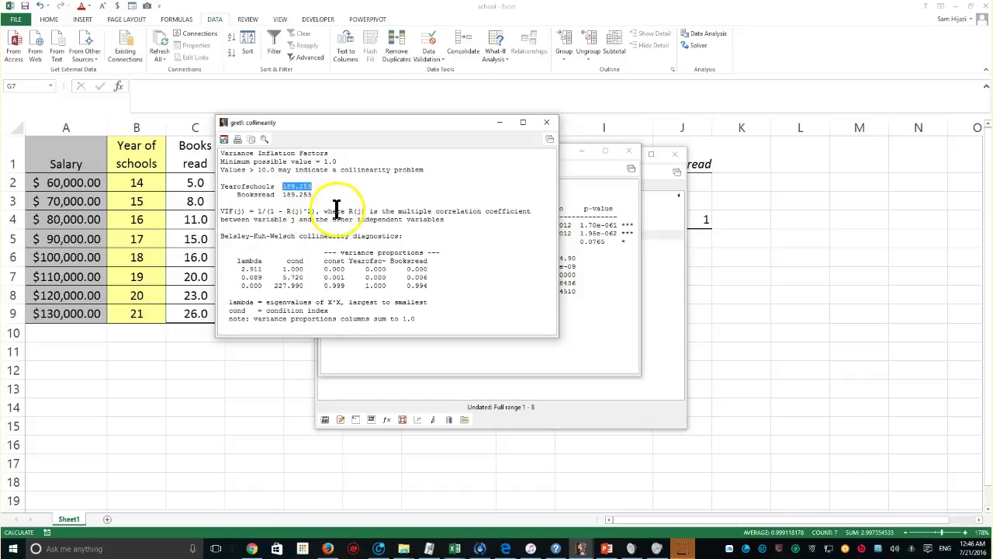
left_click(547, 124)
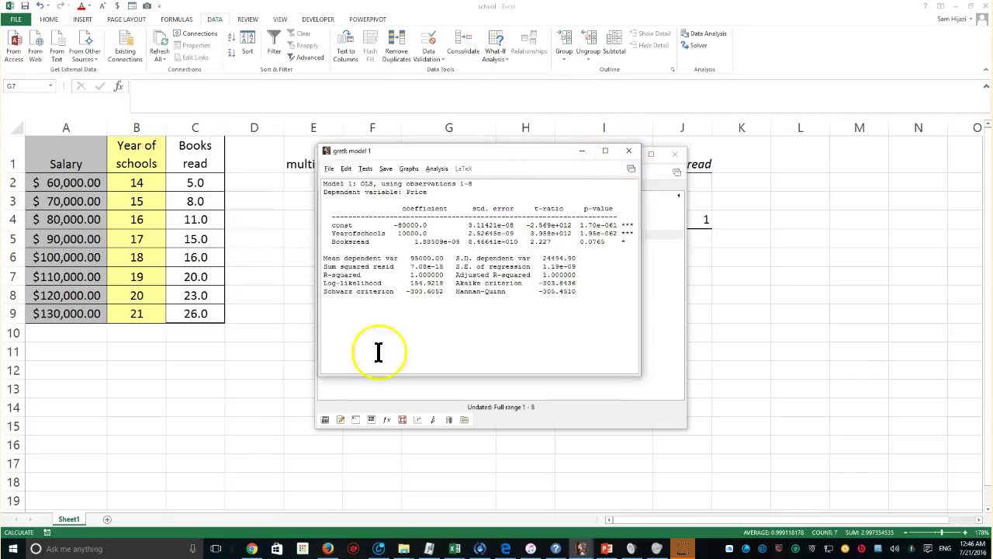
Switch to the crime workbook in Excel and review the X1 to X7 variable definitions and source reference on Sheet2
left_click(455, 549)
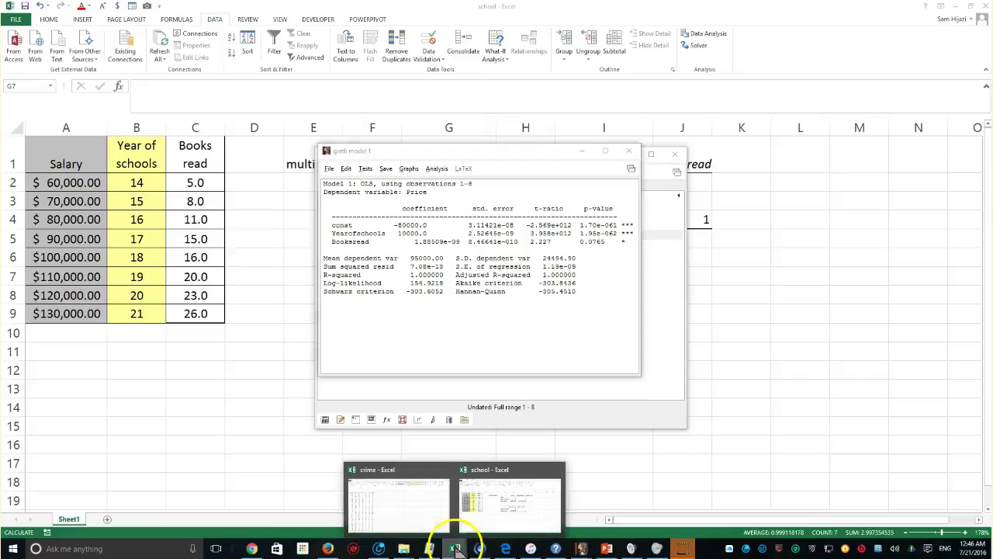
left_click(386, 501)
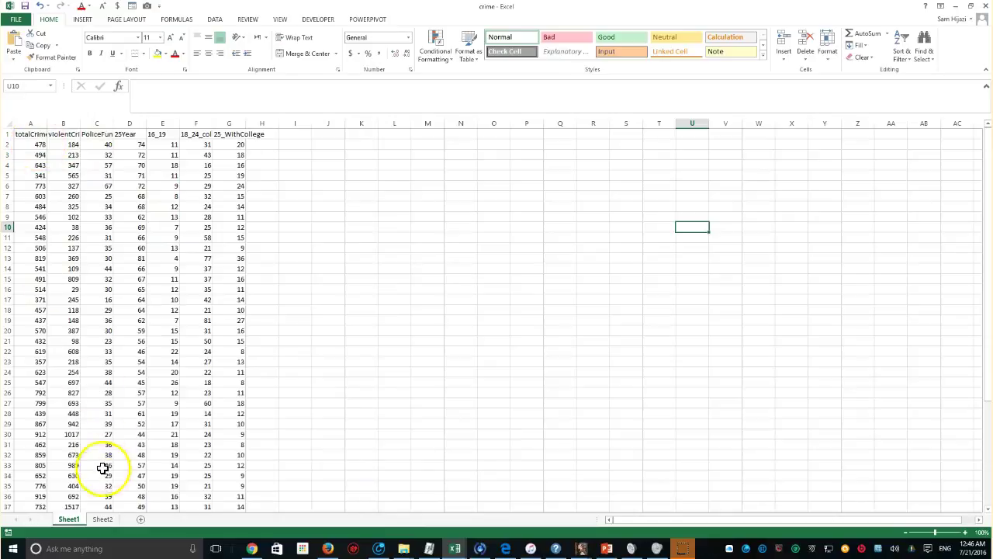
left_click(103, 519)
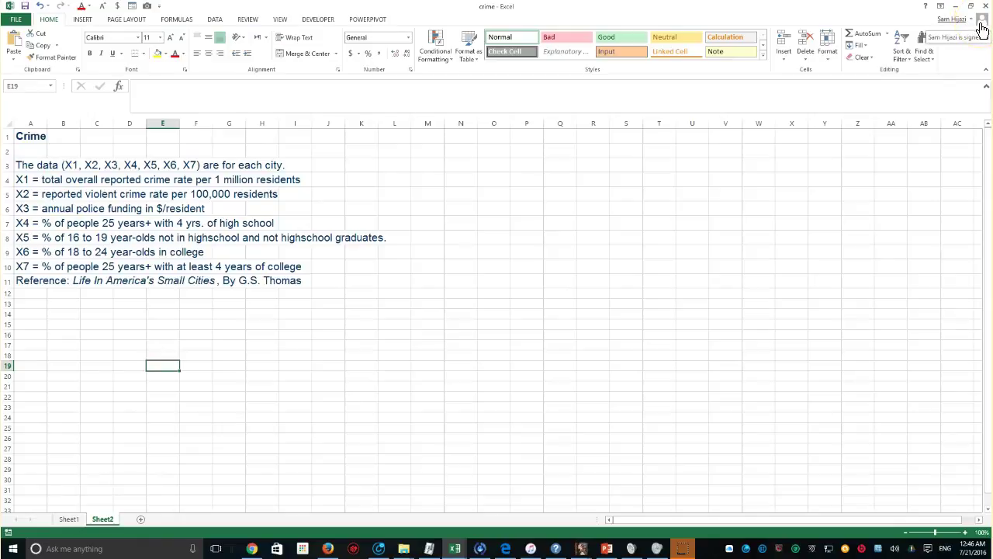
left_click(16, 181)
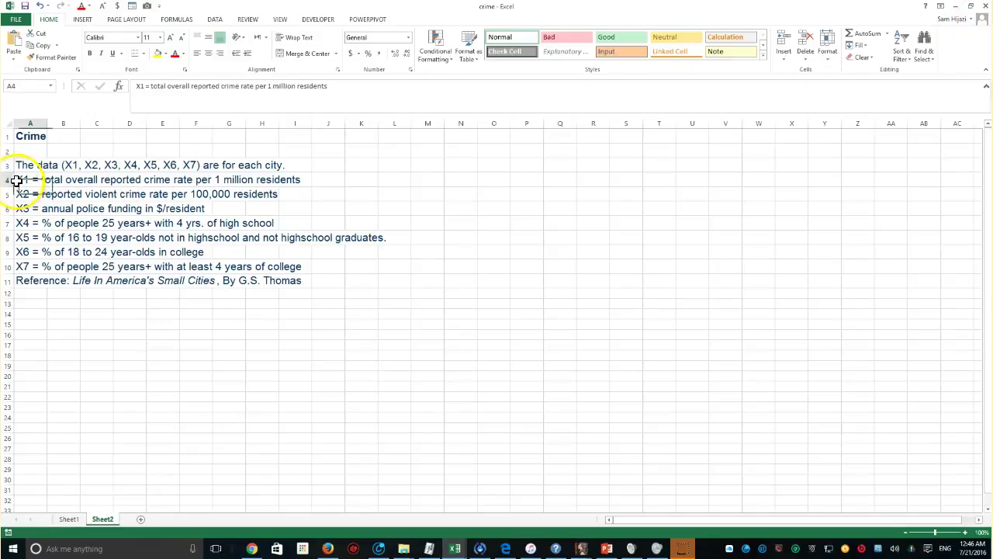
left_click_drag(17, 181, 20, 264)
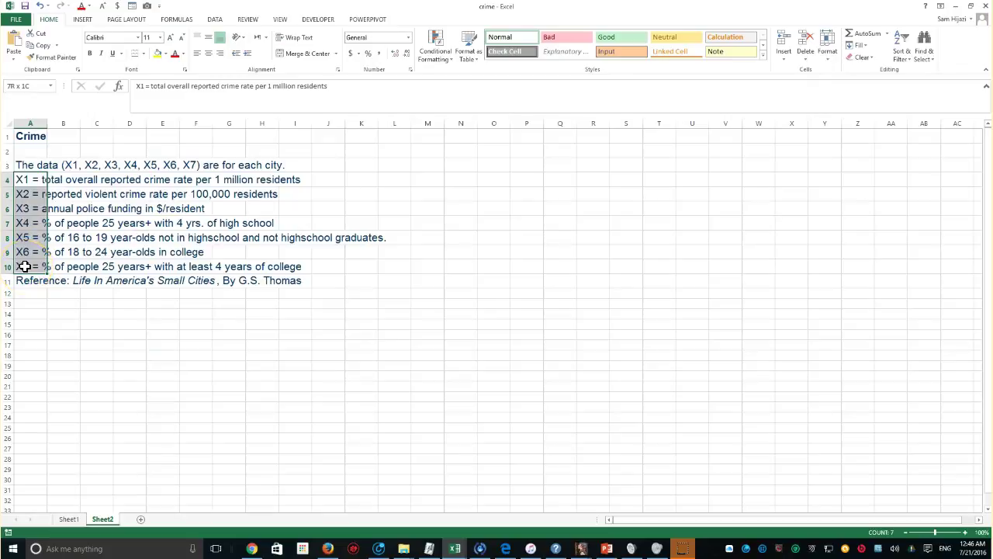
left_click(28, 181)
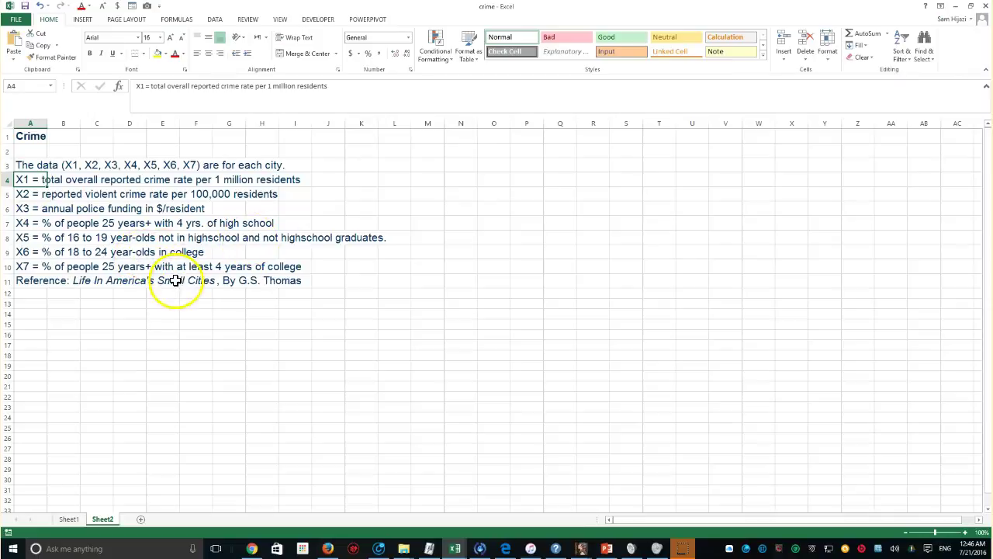
left_click(98, 283)
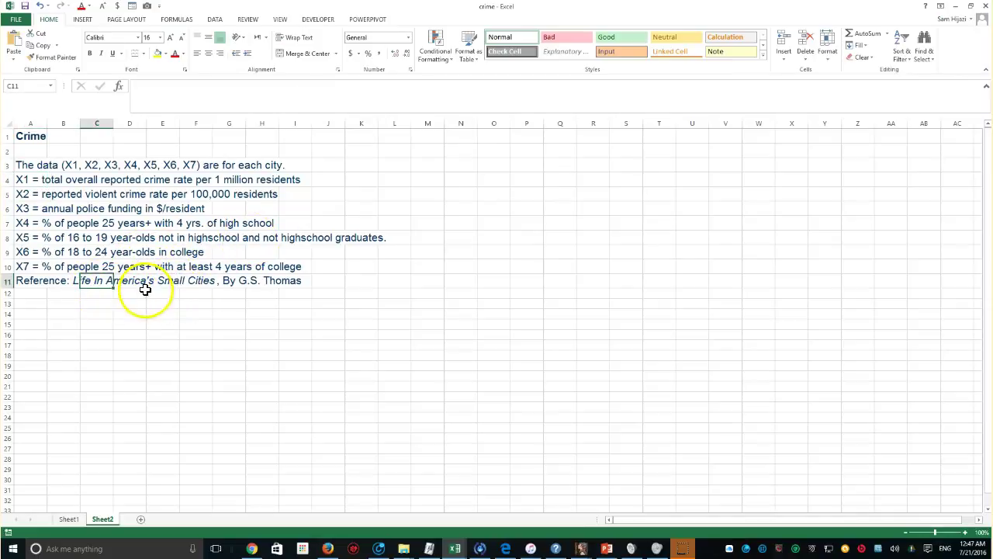
left_click(289, 282)
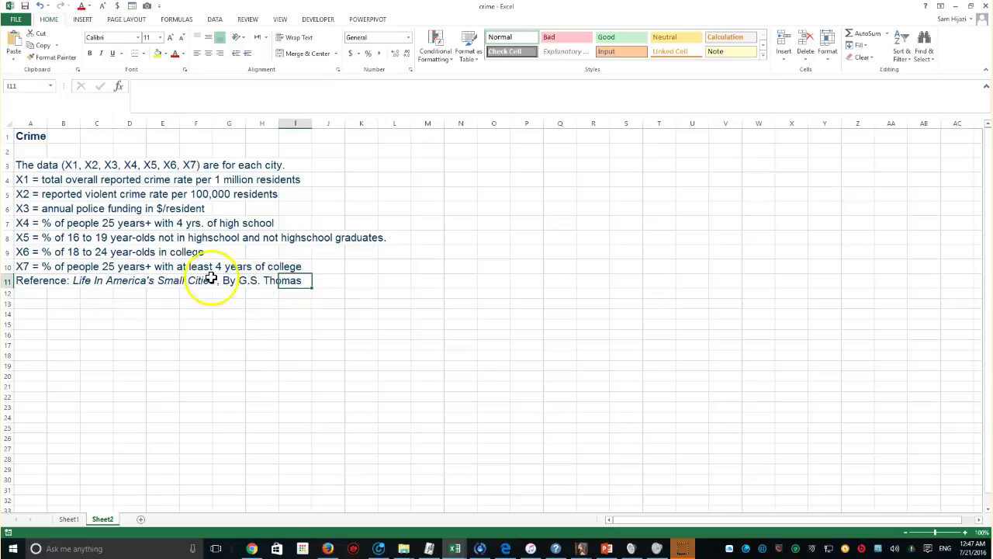
left_click_drag(51, 282, 232, 284)
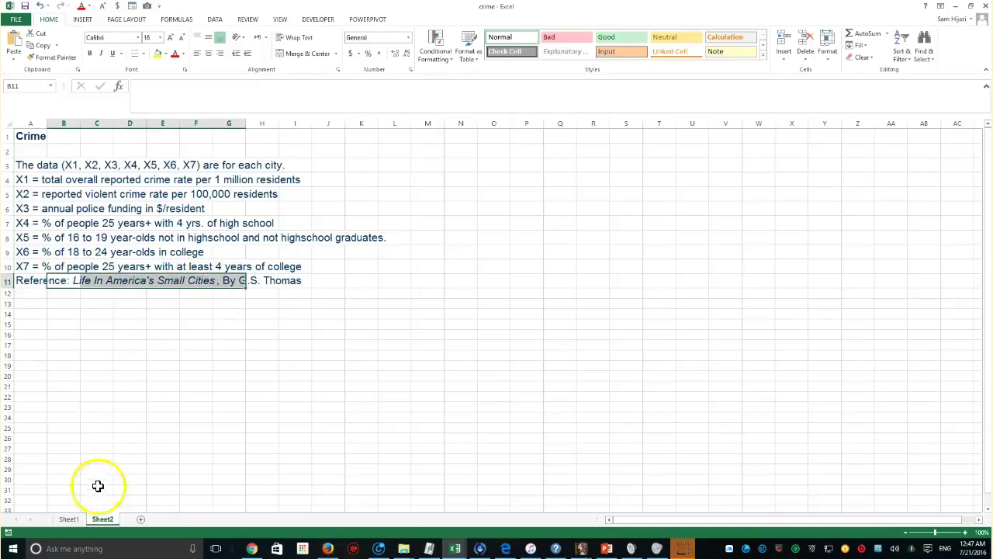
Run a Correlation analysis on Sheet1 range B1:G51, grouped by columns with labels in the first row, outputting to I1
left_click(69, 519)
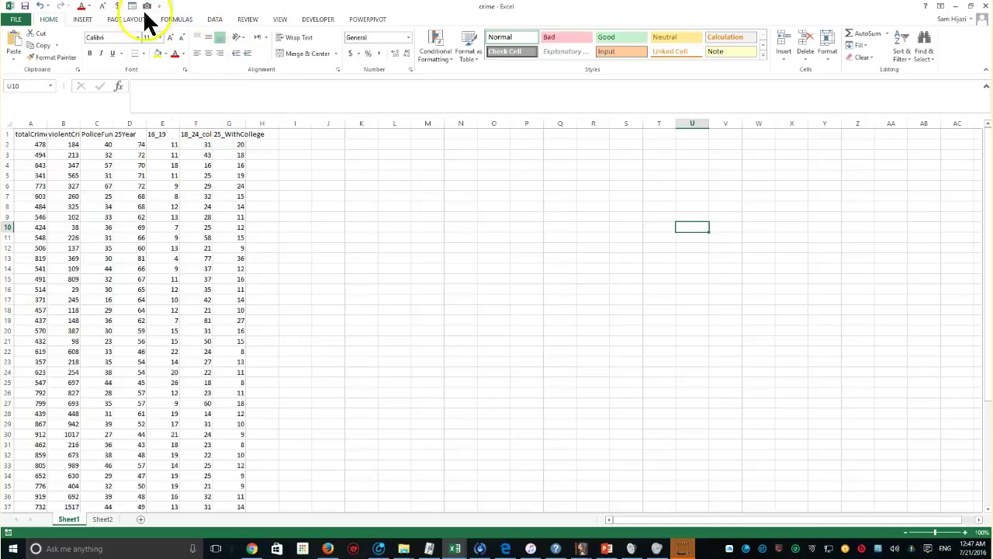
left_click(83, 20)
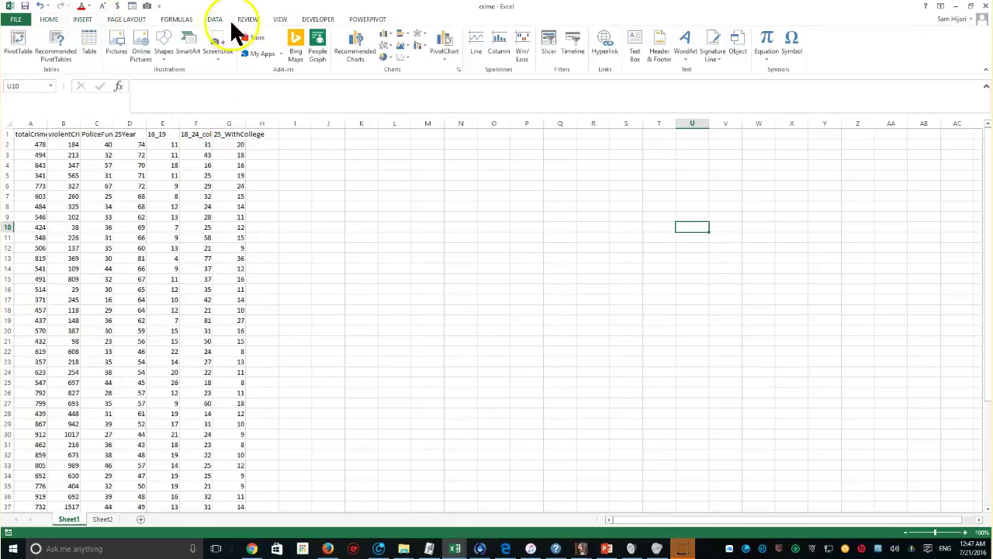
left_click(214, 20)
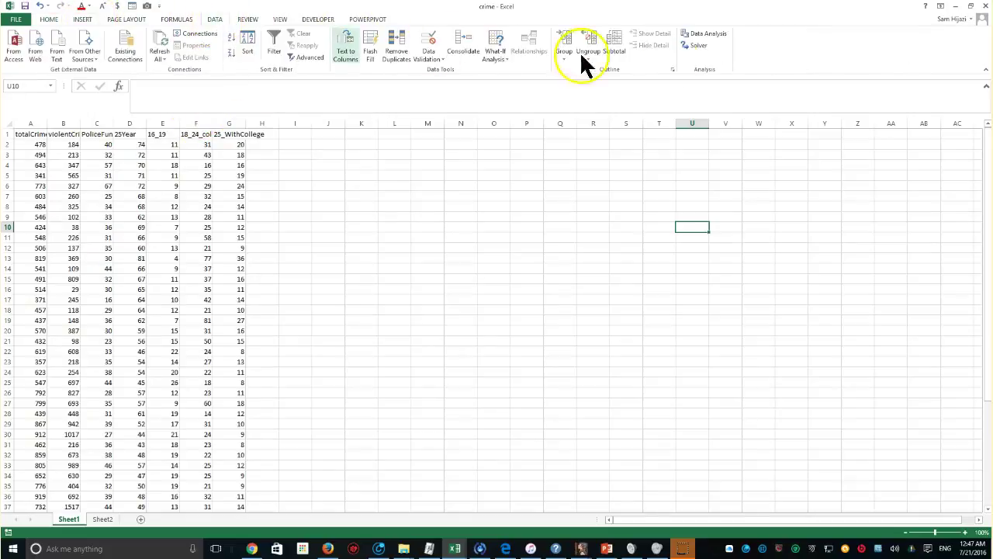
left_click(700, 35)
left_click_drag(373, 338, 454, 199)
left_click(499, 214)
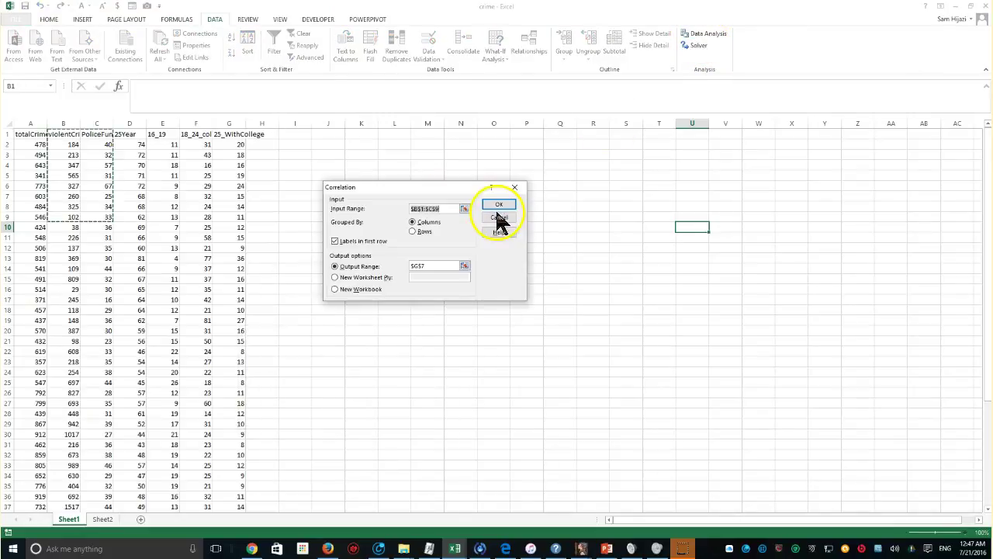
left_click_drag(65, 133, 235, 483)
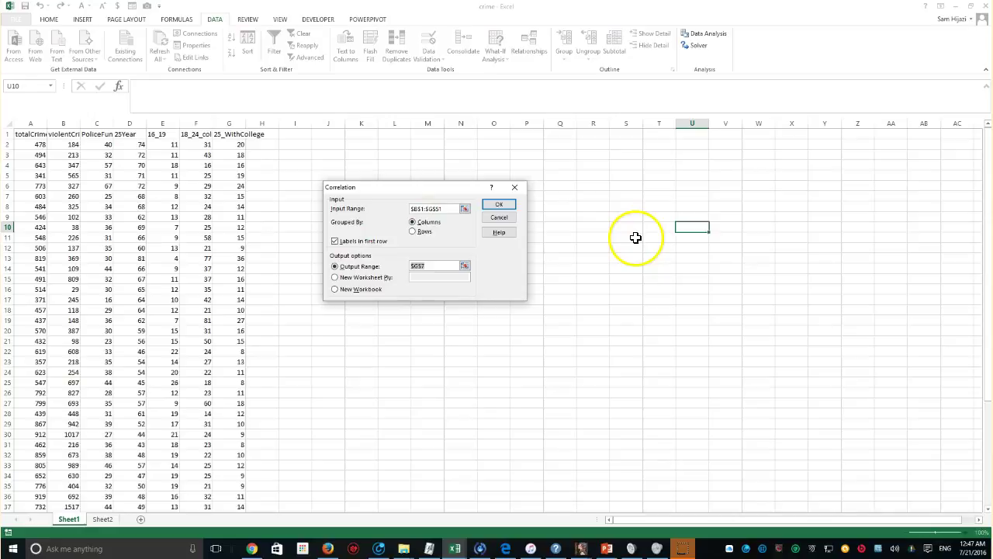
left_click(498, 206)
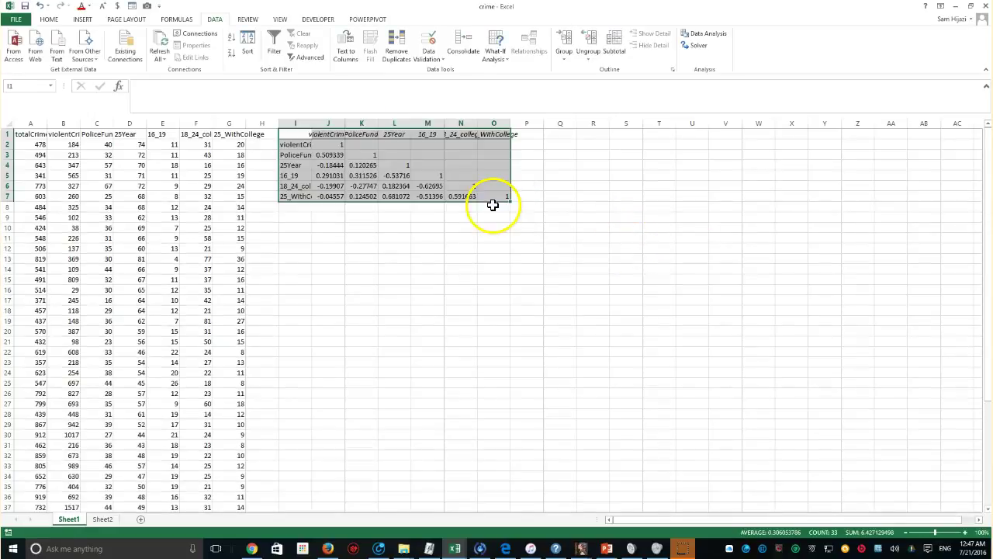
Widen the PoliceFund data column and autofit the correlation matrix's row-label column while reading the coefficients
left_click(330, 165)
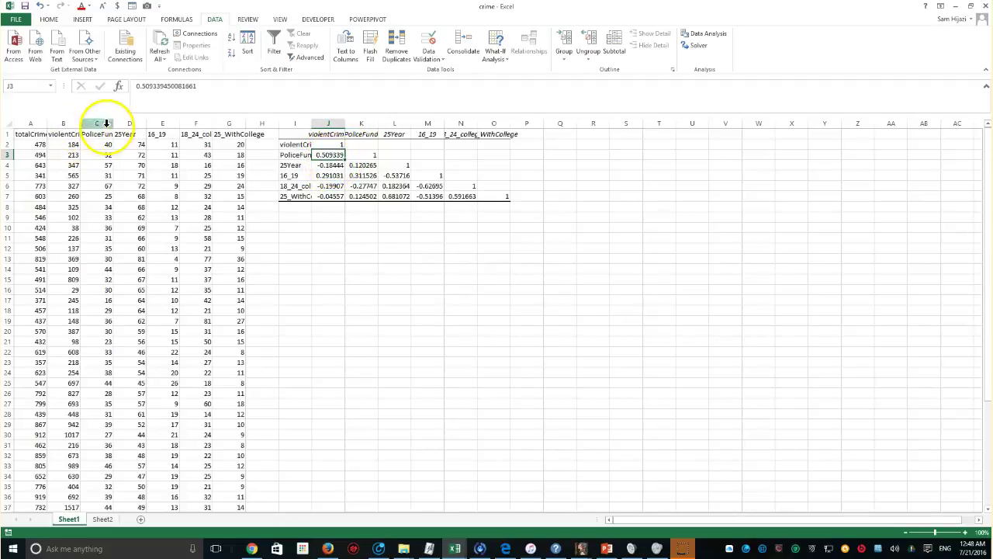
left_click_drag(114, 124, 146, 125)
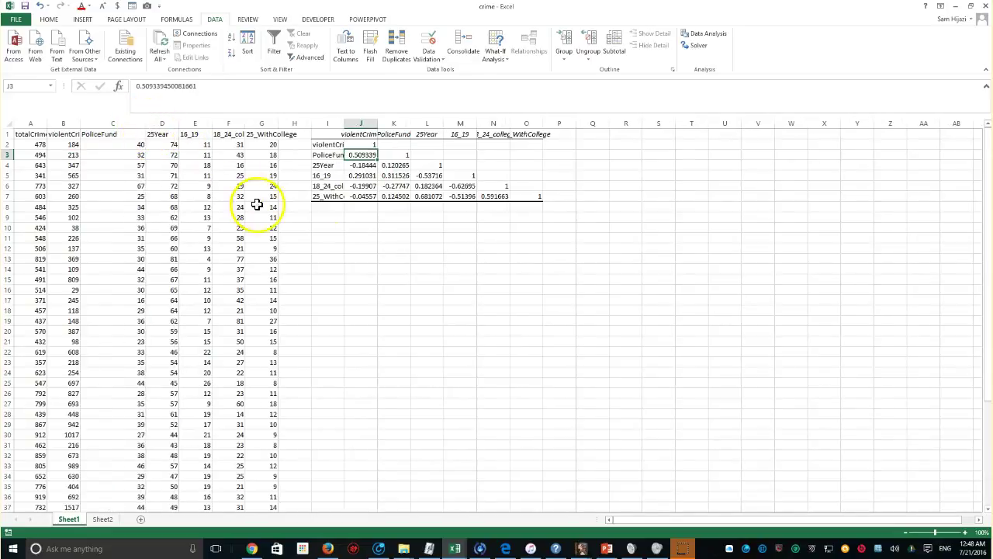
left_click(368, 167)
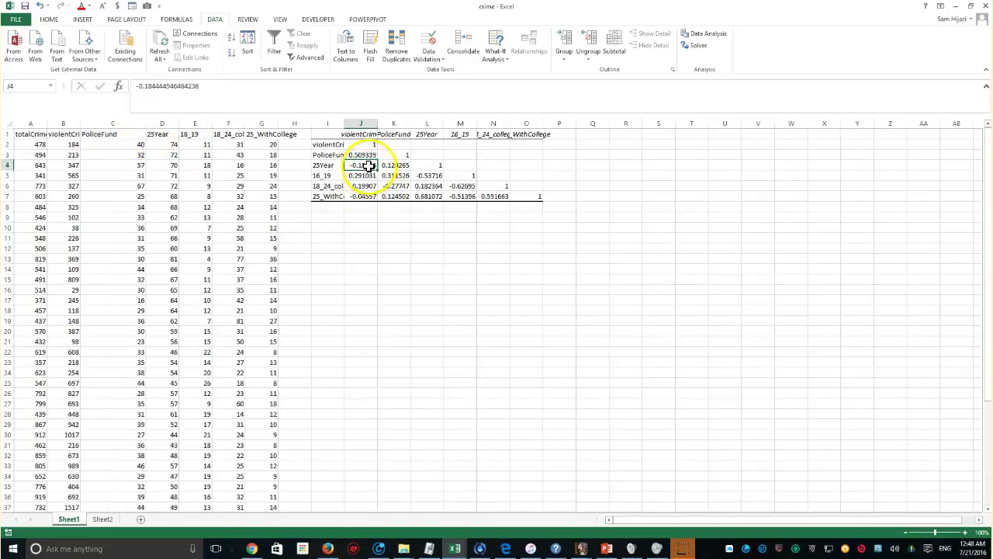
left_click(388, 165)
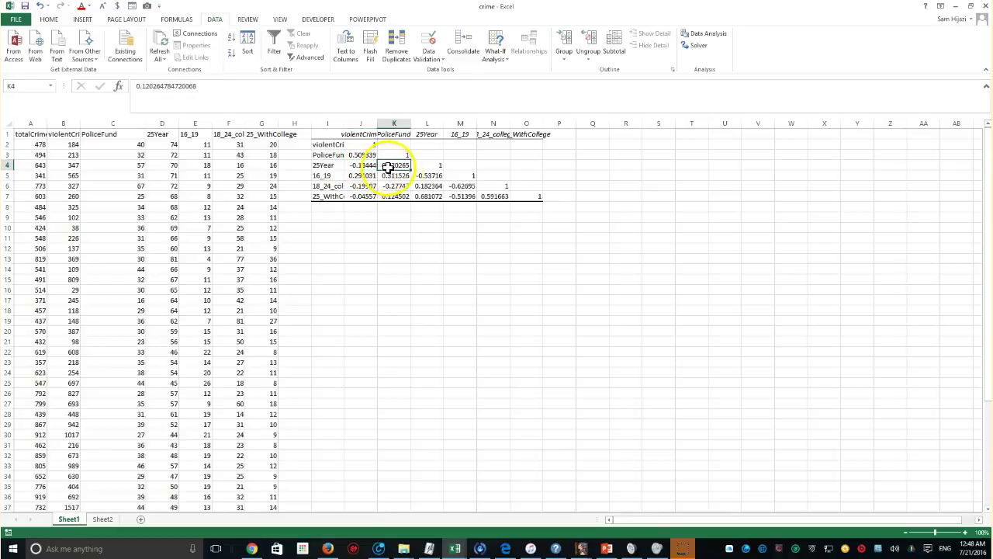
left_click(433, 167)
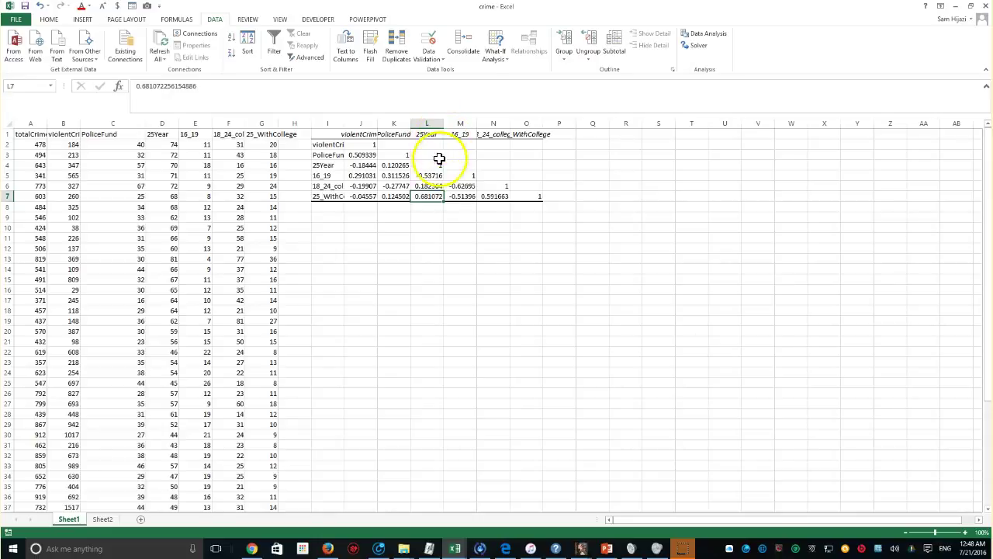
double_click(346, 124)
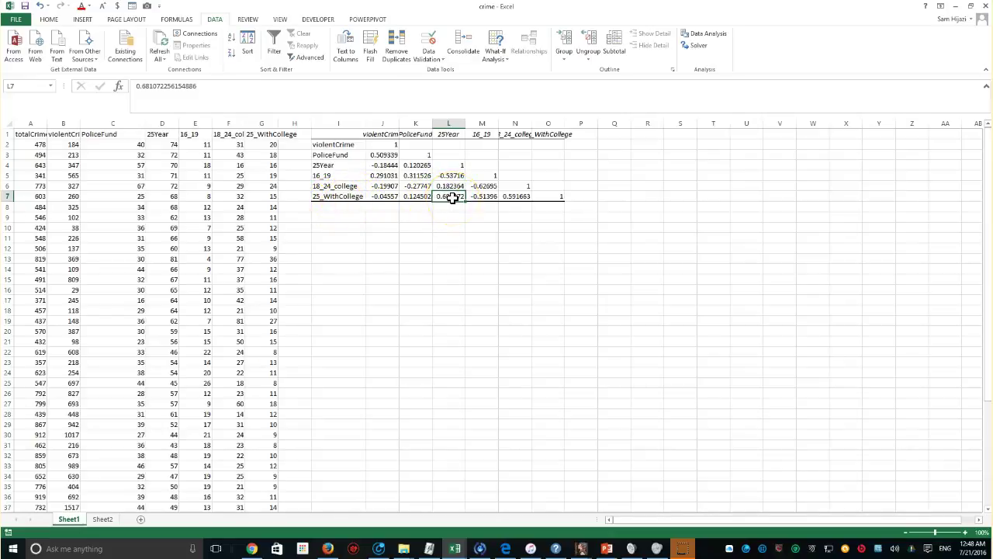
Inspect the correlation matrix for its largest coefficients, including college, 16_19, 25Year and PoliceFund against violentCrime
left_click_drag(383, 166, 512, 199)
left_click(512, 200)
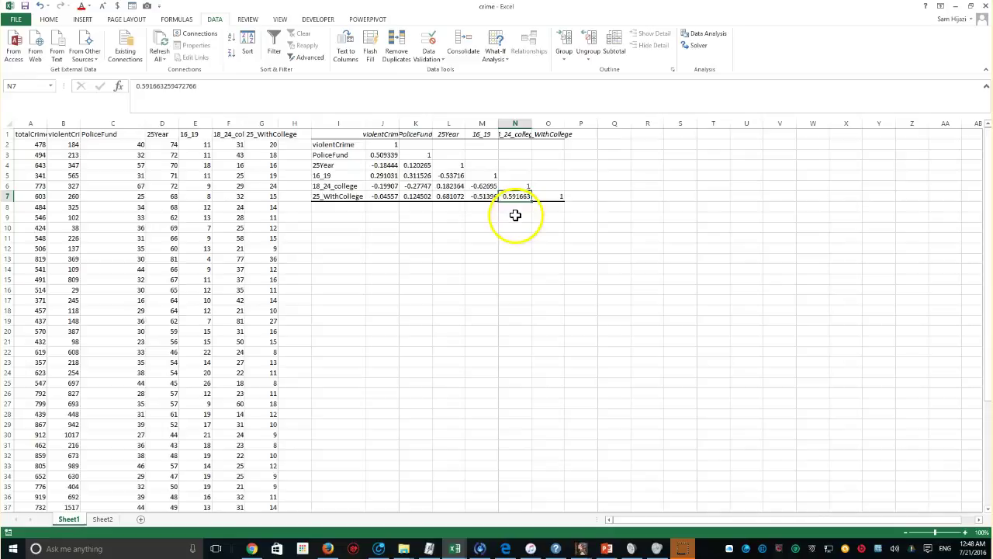
left_click(483, 186)
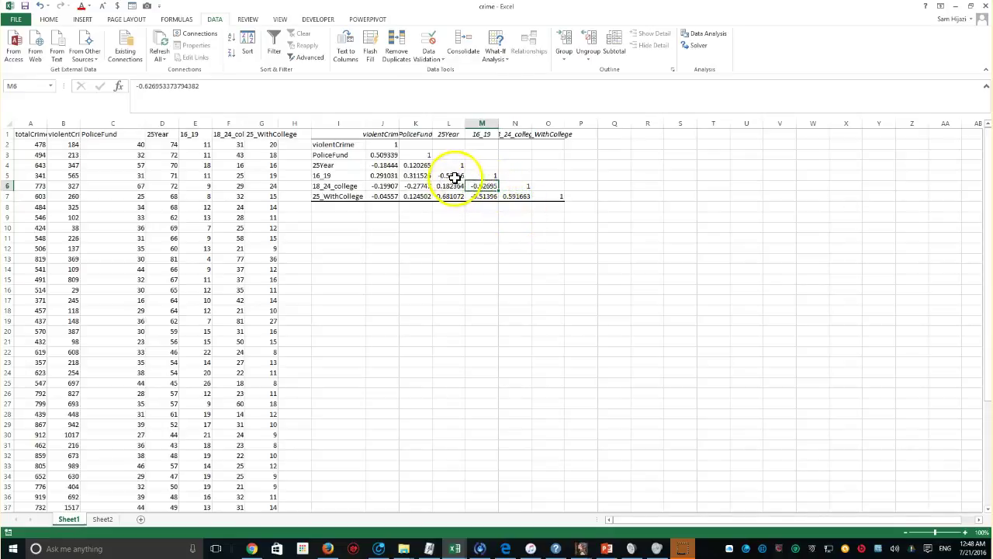
left_click(454, 177)
left_click(384, 156)
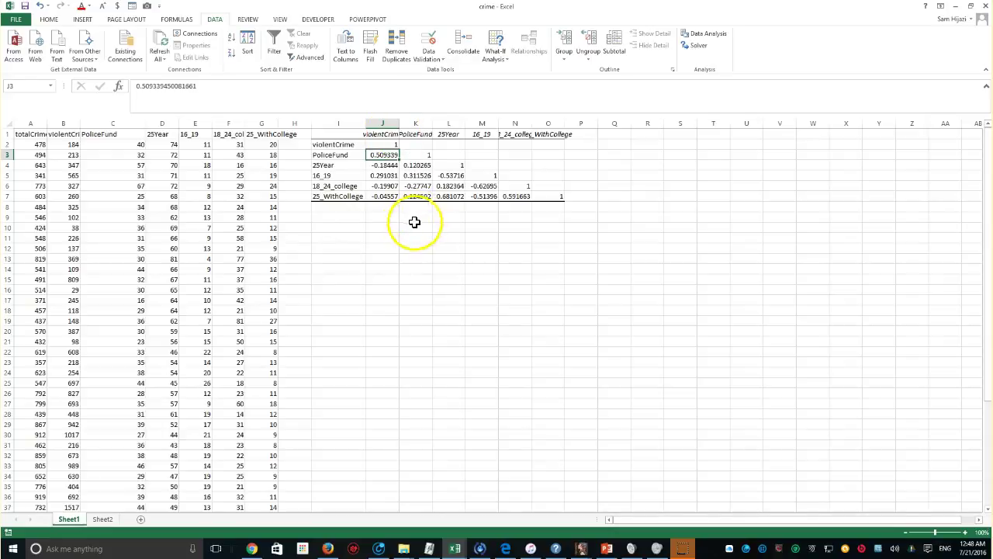
Reread the variable descriptions on Sheet2 and highlight the independent-variable columns B to G on Sheet1
left_click(102, 519)
left_click_drag(24, 168, 367, 283)
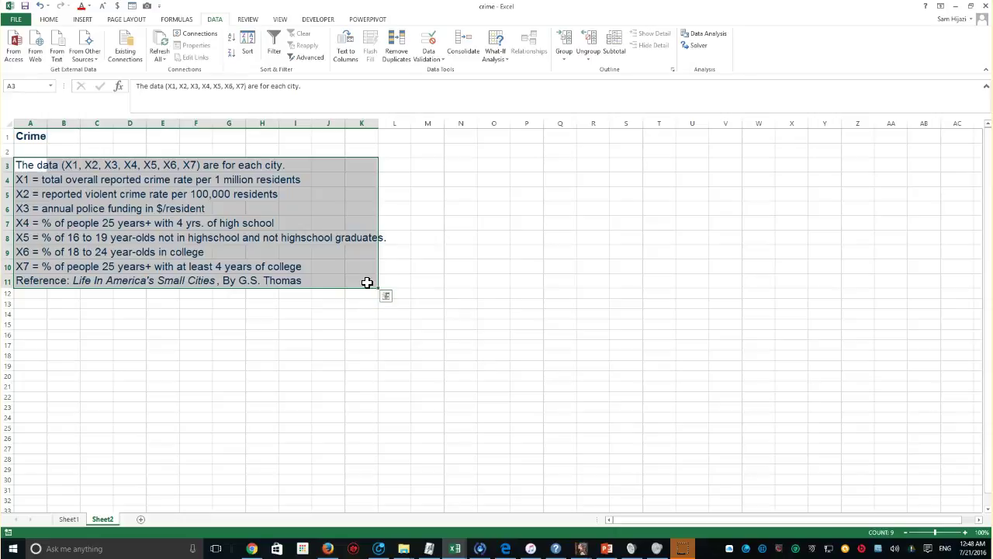
left_click(67, 520)
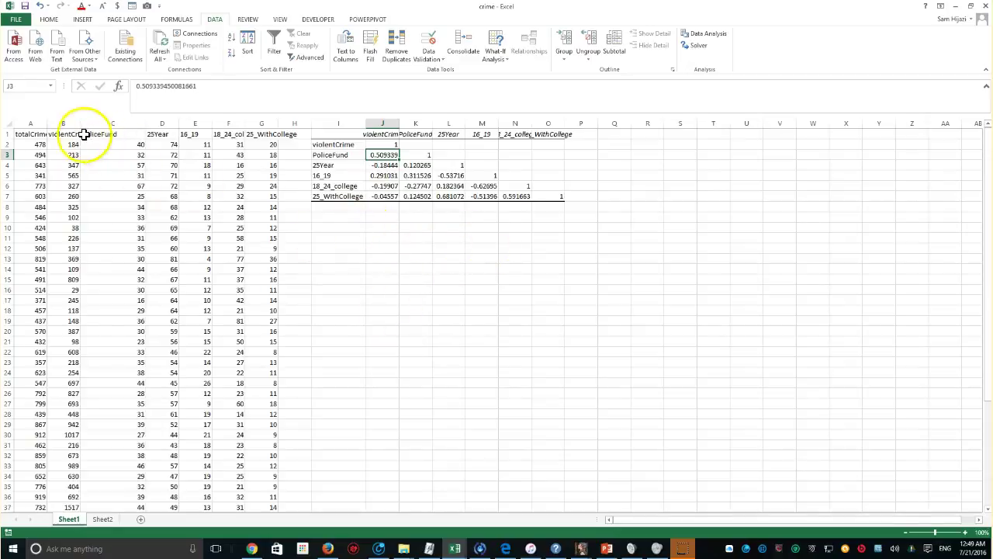
left_click_drag(67, 123, 264, 353)
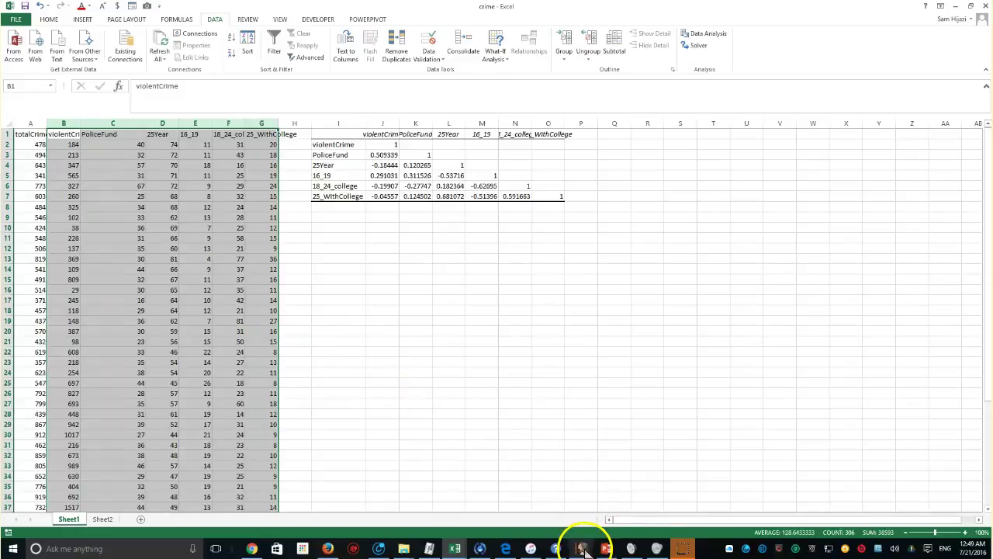
Reduce the crime workbook from full screen, switch to gretl and close the model 1 output window
mouse_move(475, 9)
left_mouse_down()
mouse_move(501, 7)
mouse_move(476, 17)
left_mouse_up()
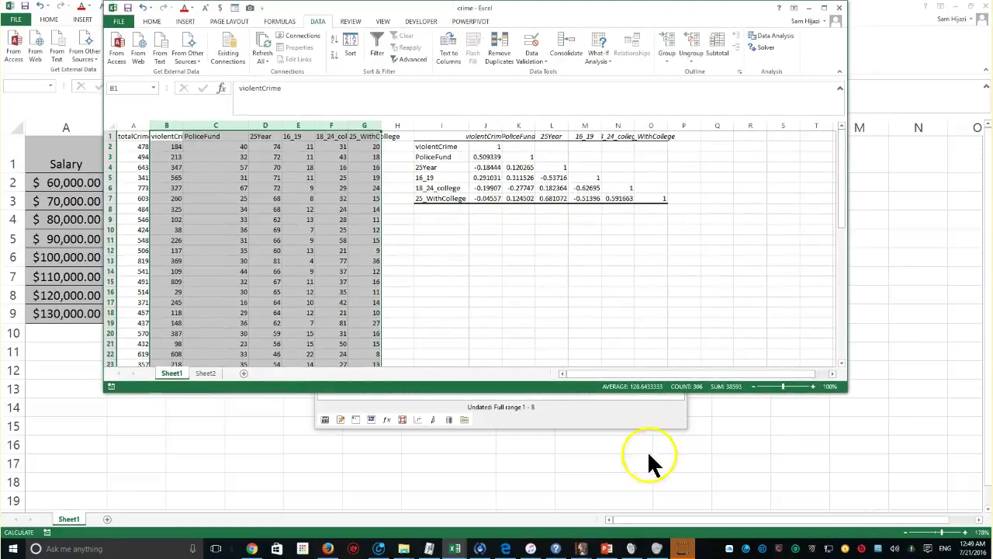
left_click(582, 549)
left_click(610, 512)
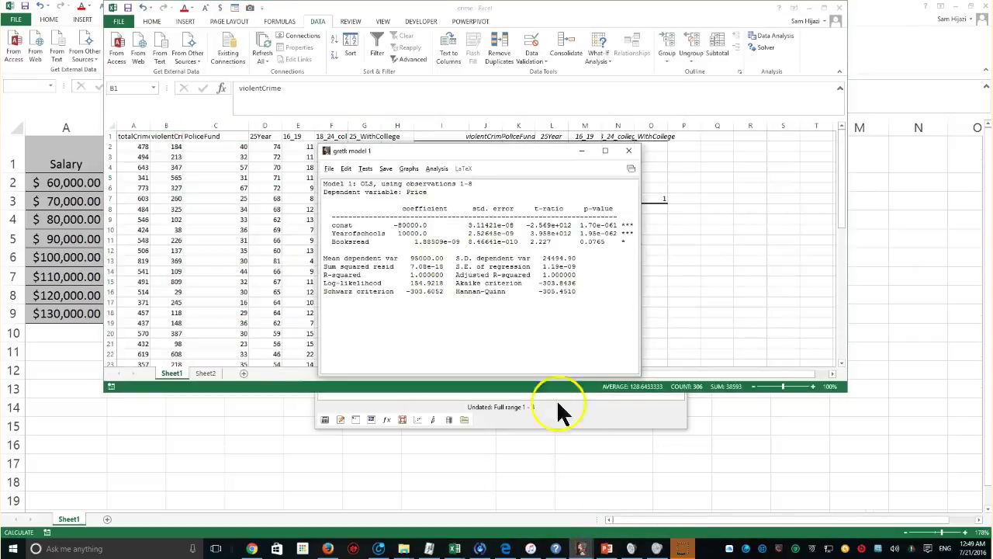
left_click(331, 169)
mouse_move(436, 169)
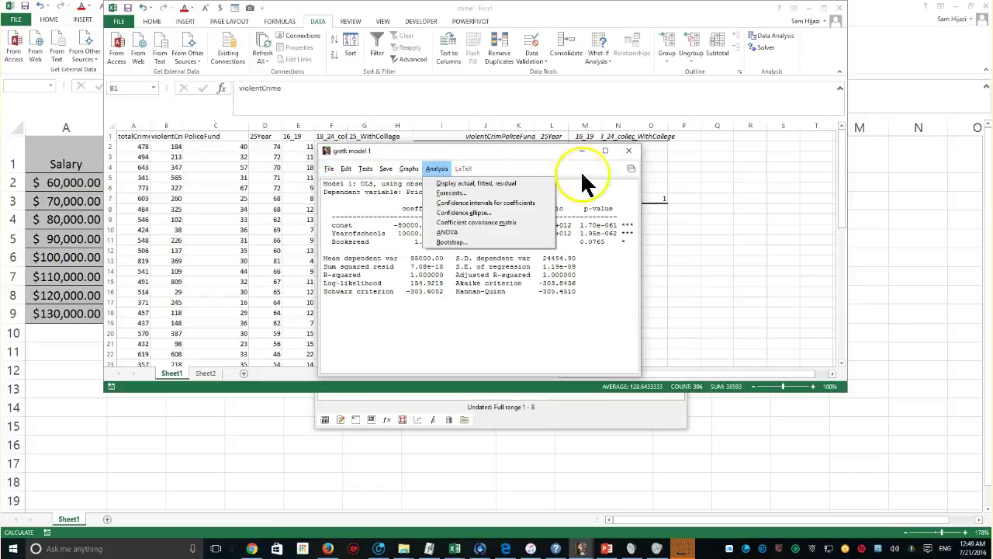
left_click(625, 152)
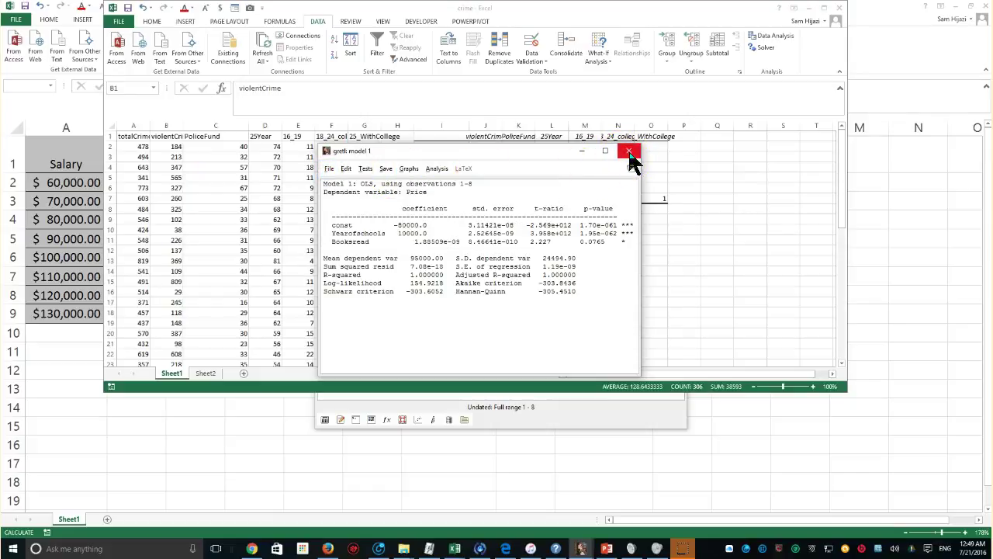
left_click(630, 152)
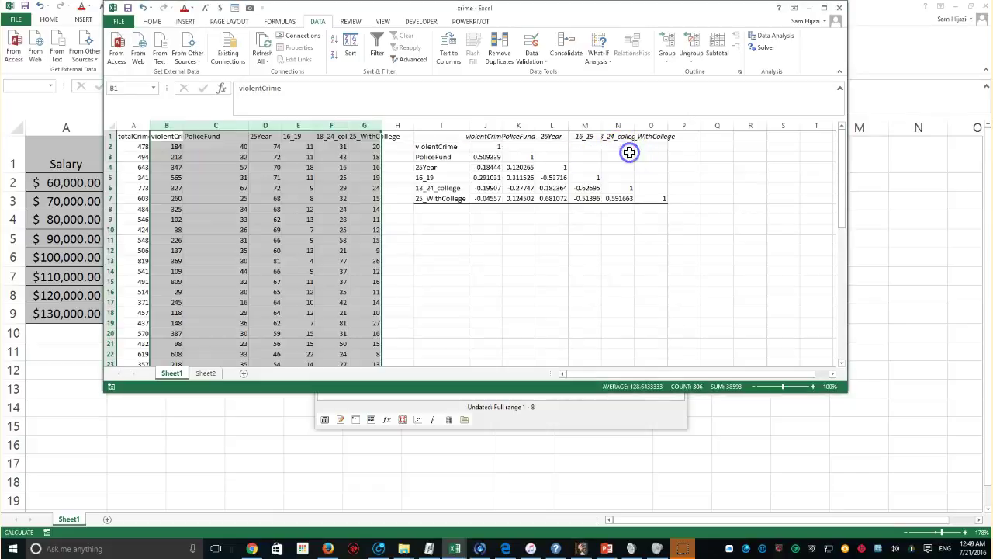
Switch to gretl and bring up the file browser for opening a user data file
left_click(584, 549)
left_click(326, 173)
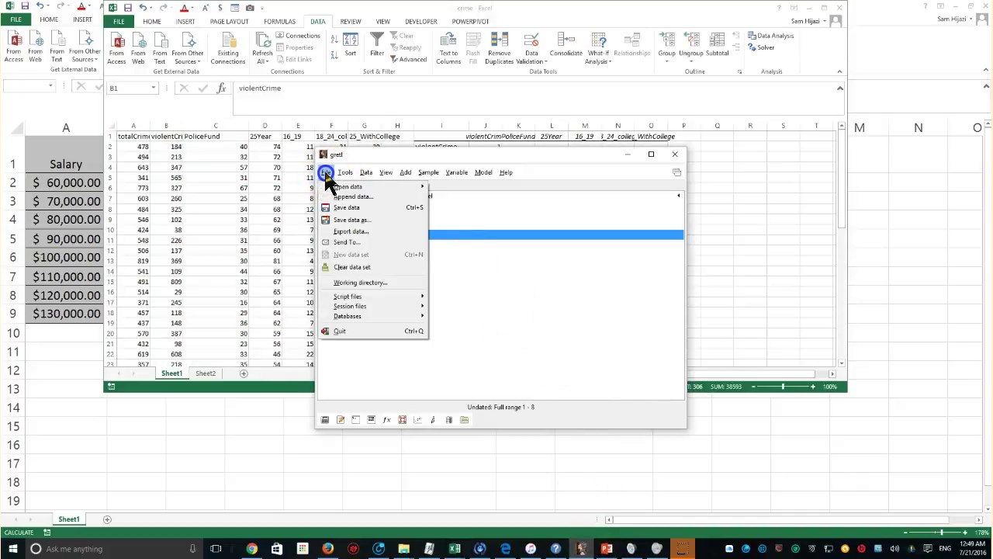
left_click(326, 174)
left_click(326, 174)
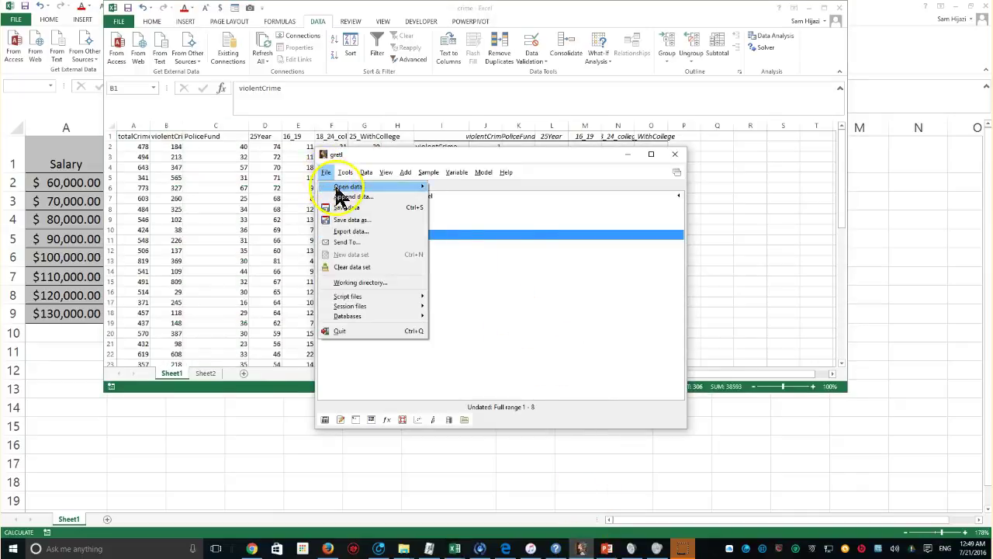
mouse_move(339, 189)
left_click(455, 189)
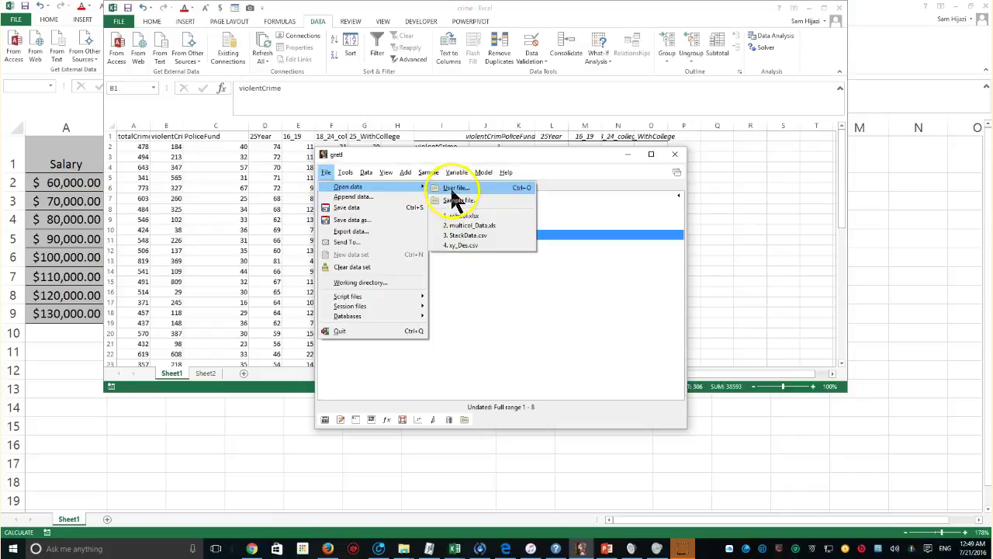
left_click(455, 191)
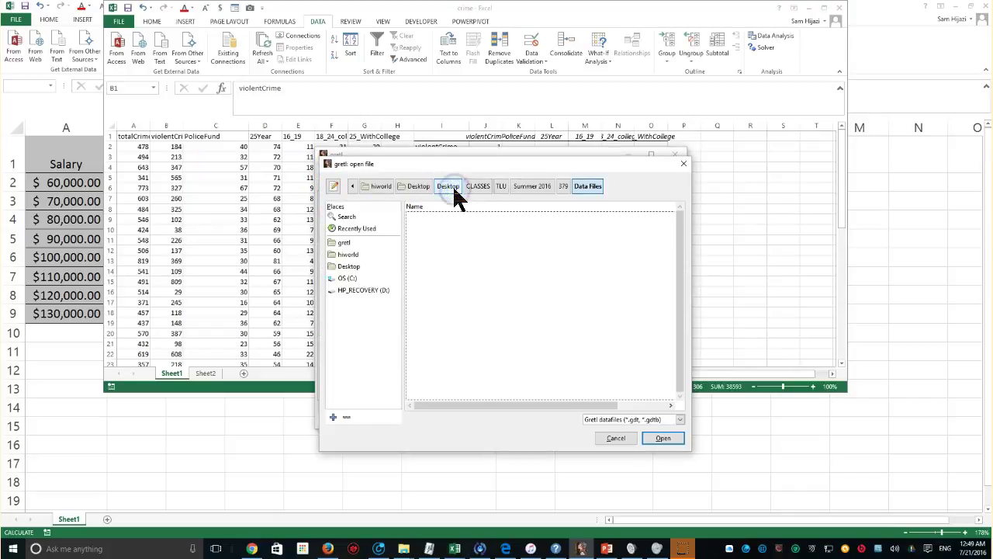
Browse from the Desktop through Desktop, CLASSES, TLU, Summer 2016 and 379 to the Data Files folder
left_click(354, 268)
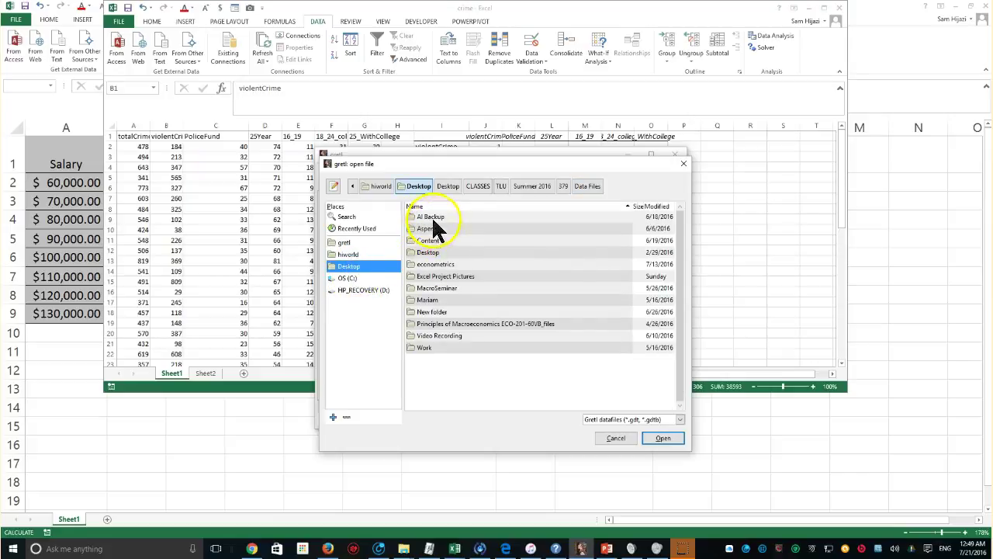
double_click(430, 253)
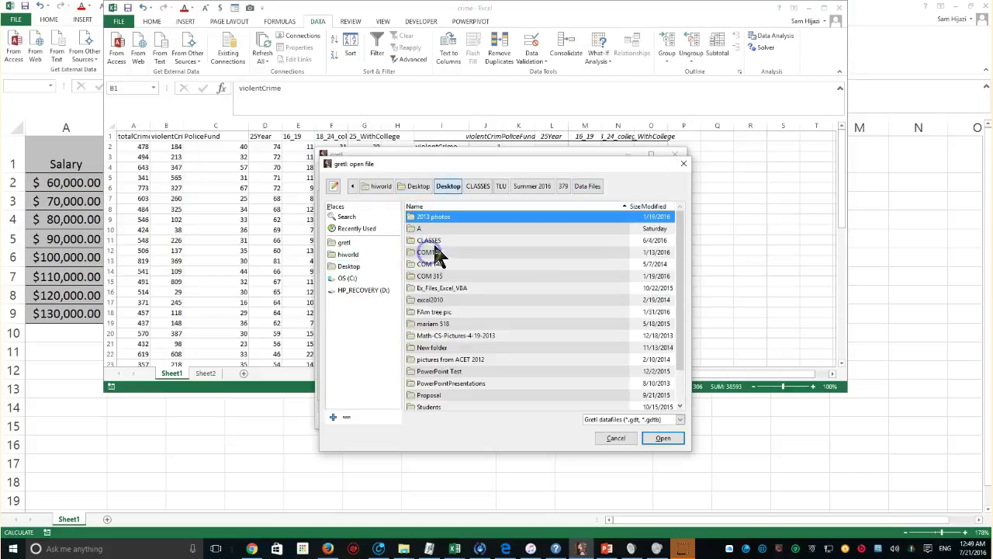
double_click(431, 242)
double_click(421, 336)
left_click(432, 229)
double_click(431, 230)
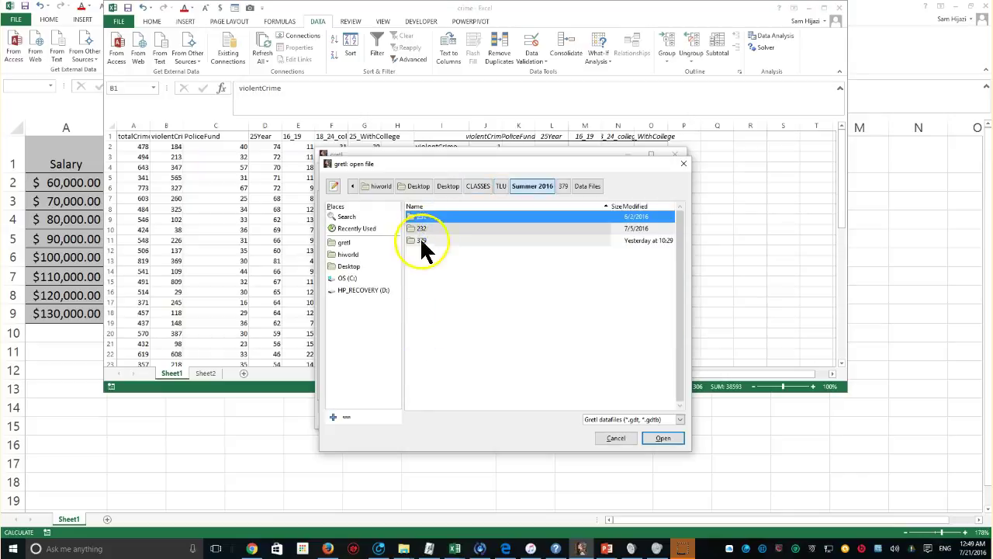
double_click(421, 236)
double_click(437, 221)
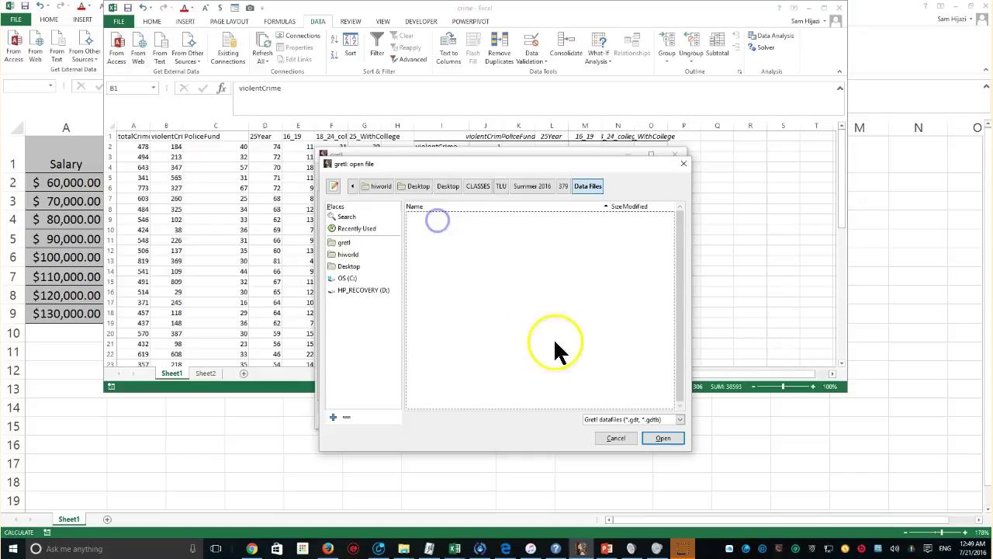
List the Excel .xlsx files and open crime.xlsx, agreeing to close the current dataset
left_click(645, 420)
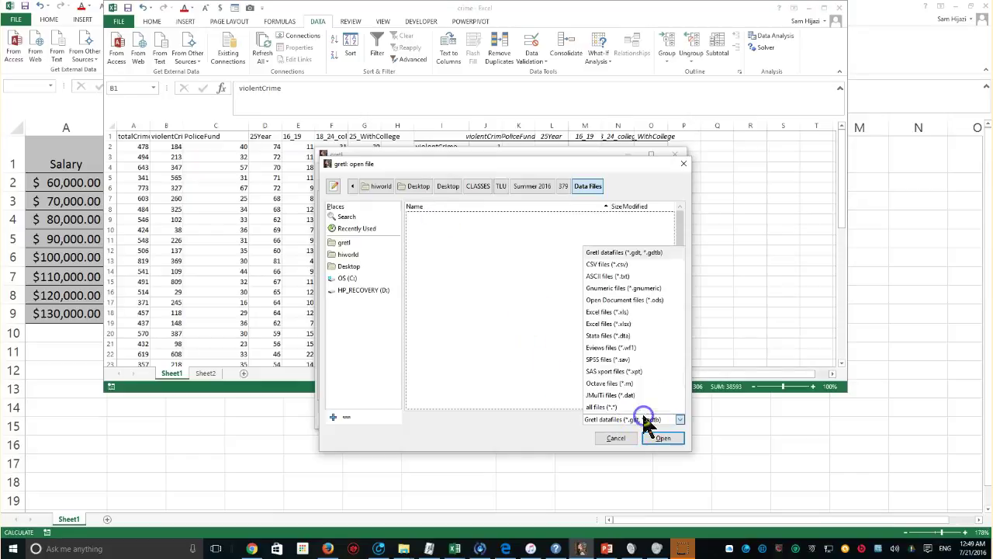
left_click(626, 324)
left_click(475, 240)
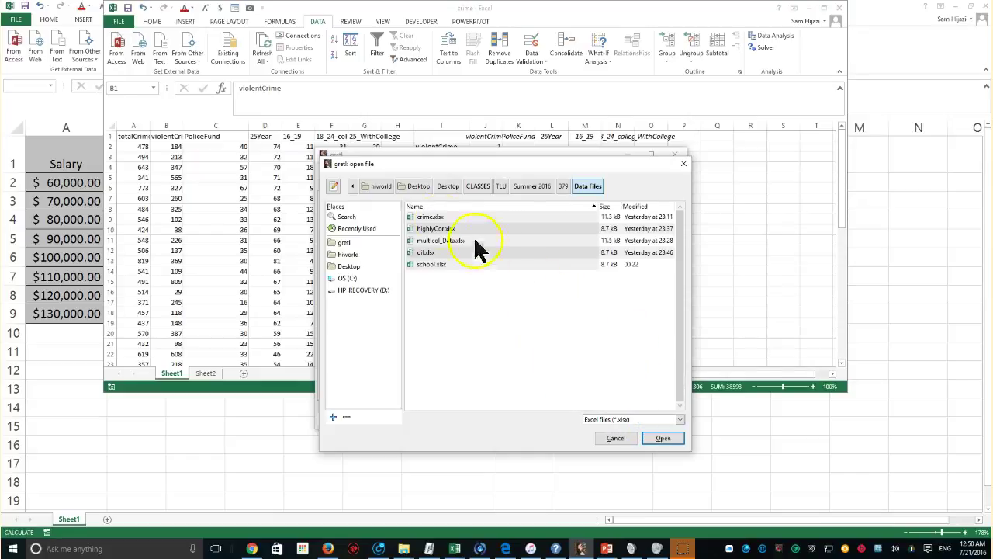
left_click(435, 218)
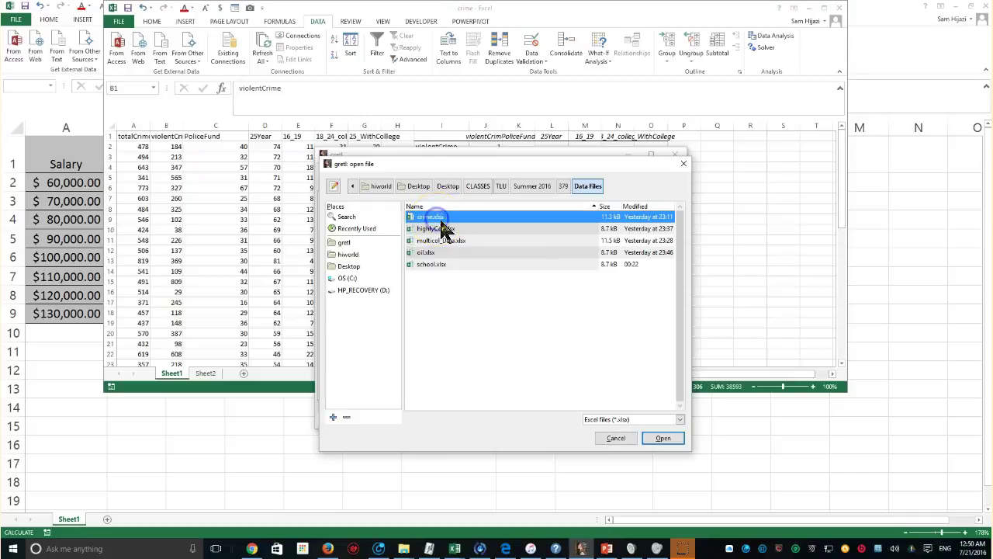
left_click(657, 439)
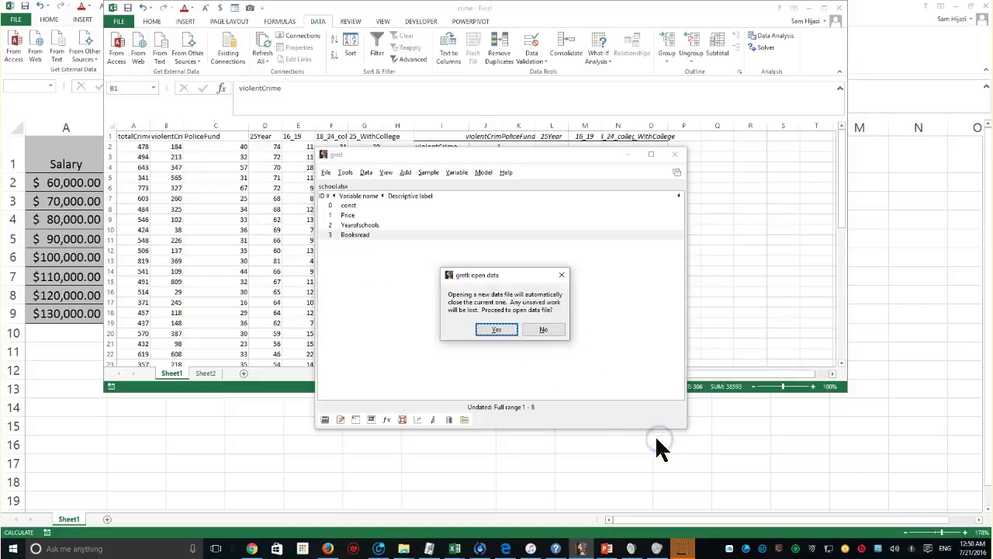
left_click(500, 332)
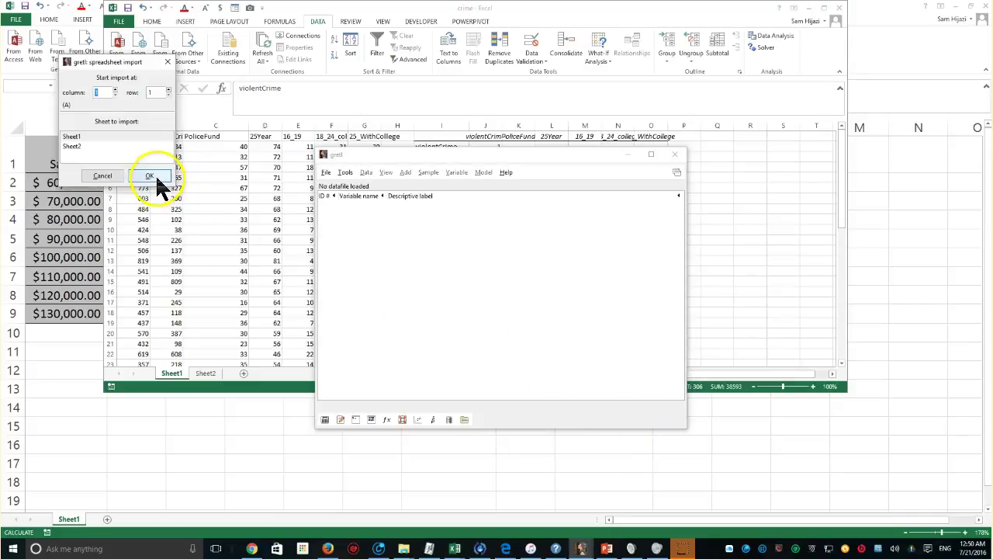
Import Sheet1 of the crime workbook from column 1, row 1, and apply a cross-sectional dataset structure
left_click(152, 175)
left_click(190, 138)
left_click(512, 329)
left_click(545, 378)
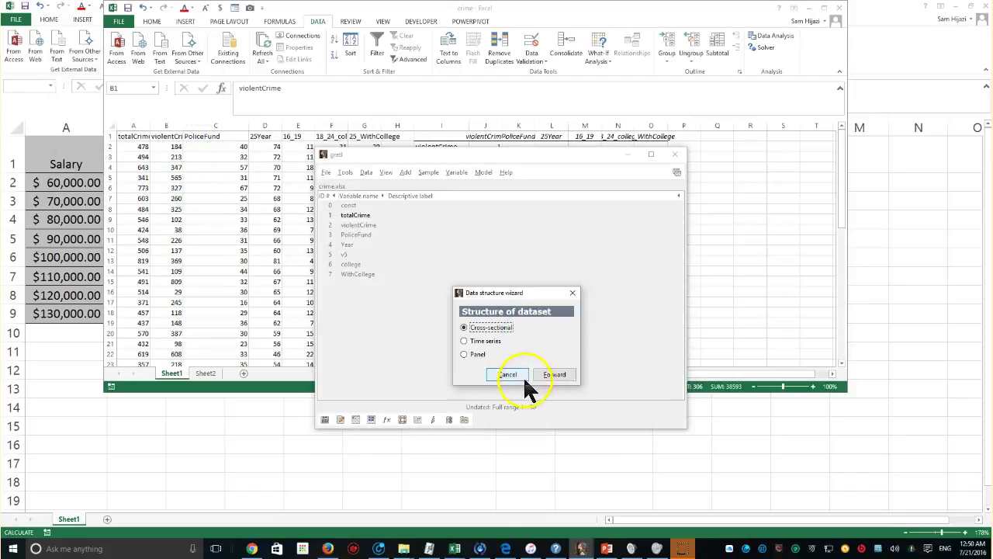
left_click(554, 378)
left_click(570, 381)
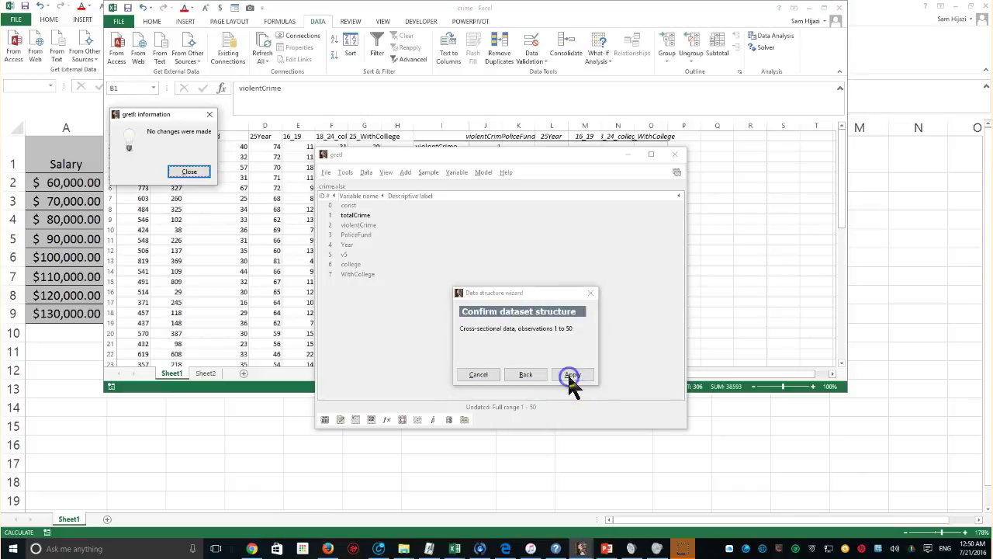
left_click(186, 172)
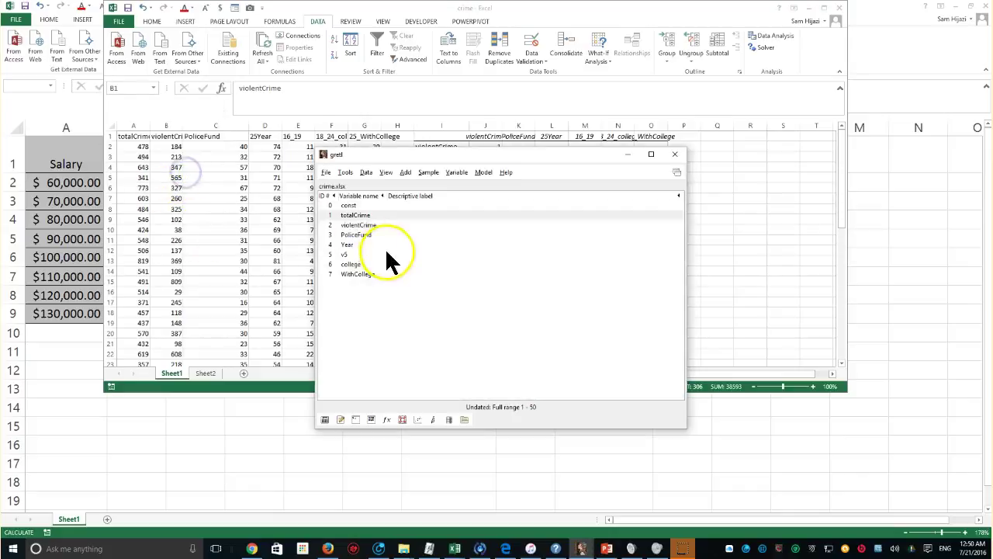
Estimate an Ordinary Least Squares model of totalCrime on violentCrime, PoliceFund, Year, v5, college and WithCollege
left_click(360, 217)
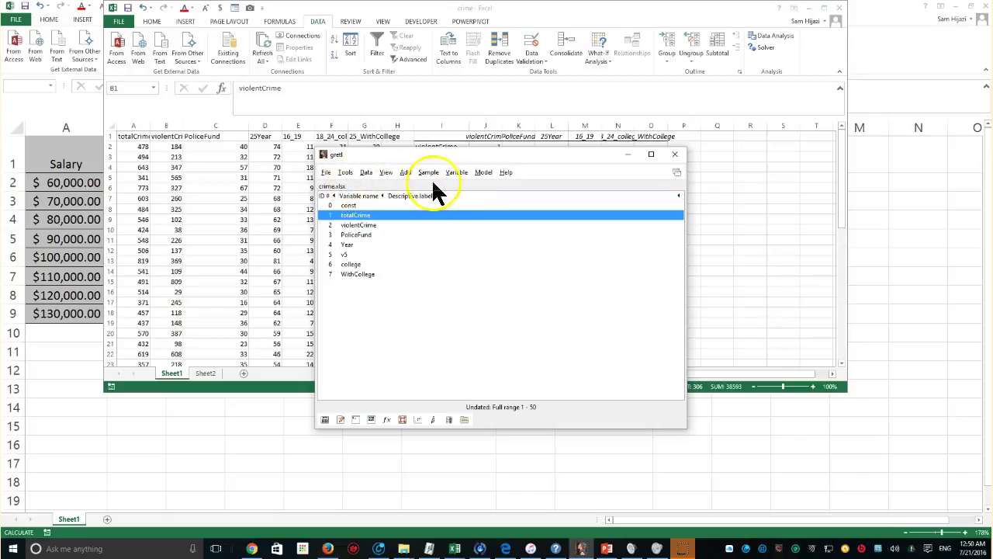
left_click(482, 174)
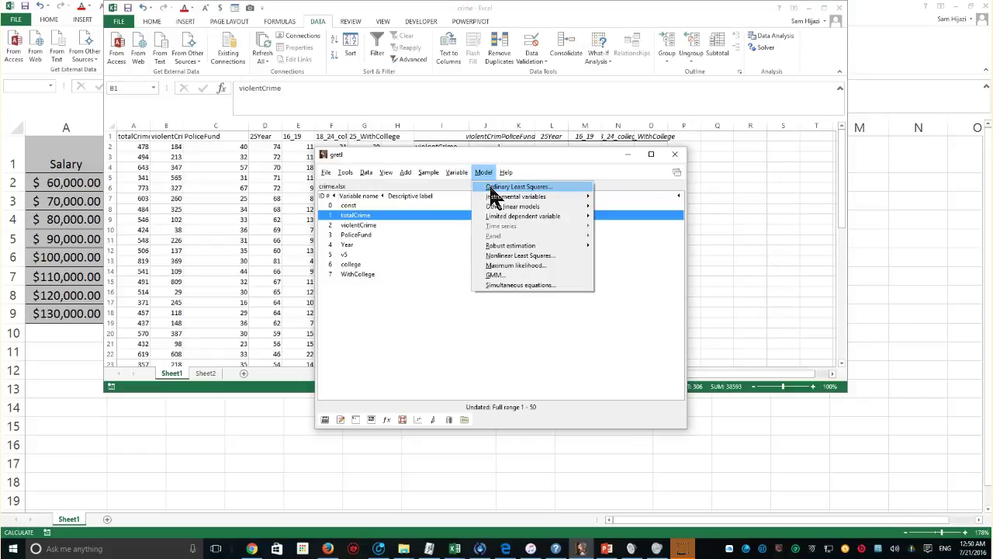
left_click(494, 190)
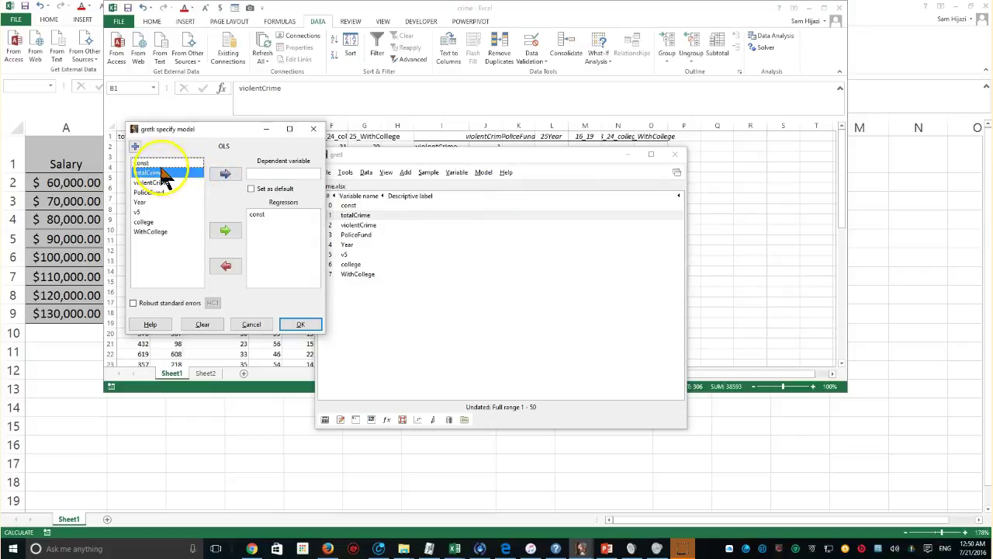
left_click(225, 174)
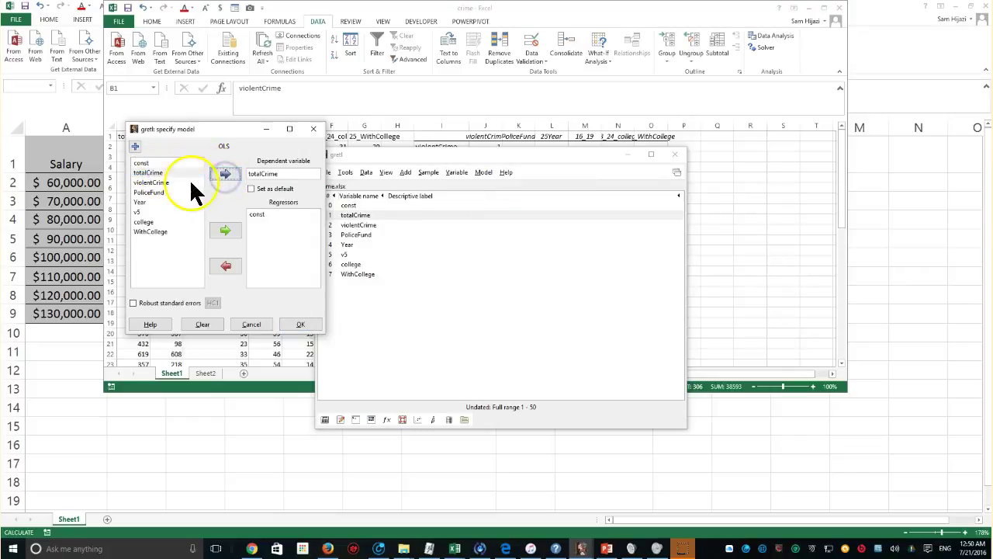
left_click(165, 183)
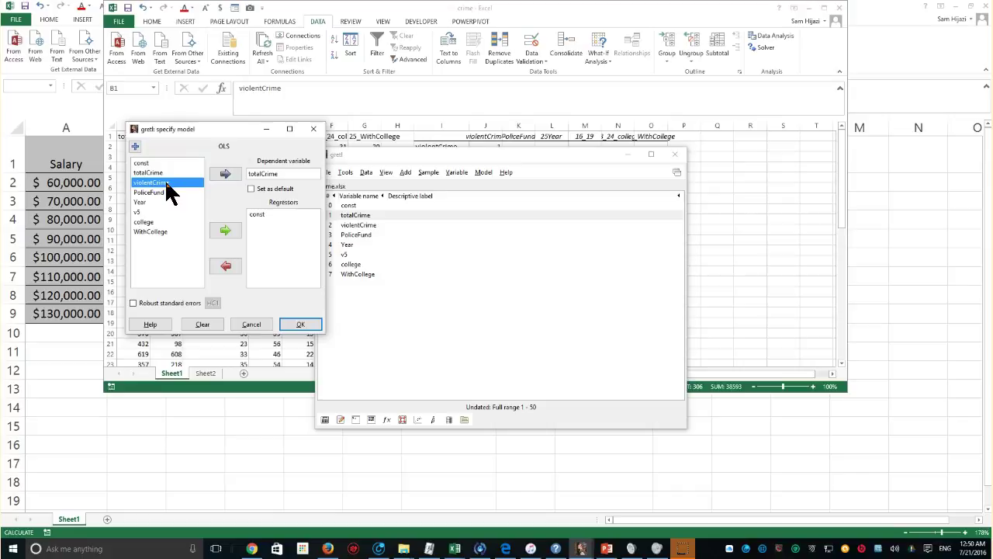
left_click(160, 233)
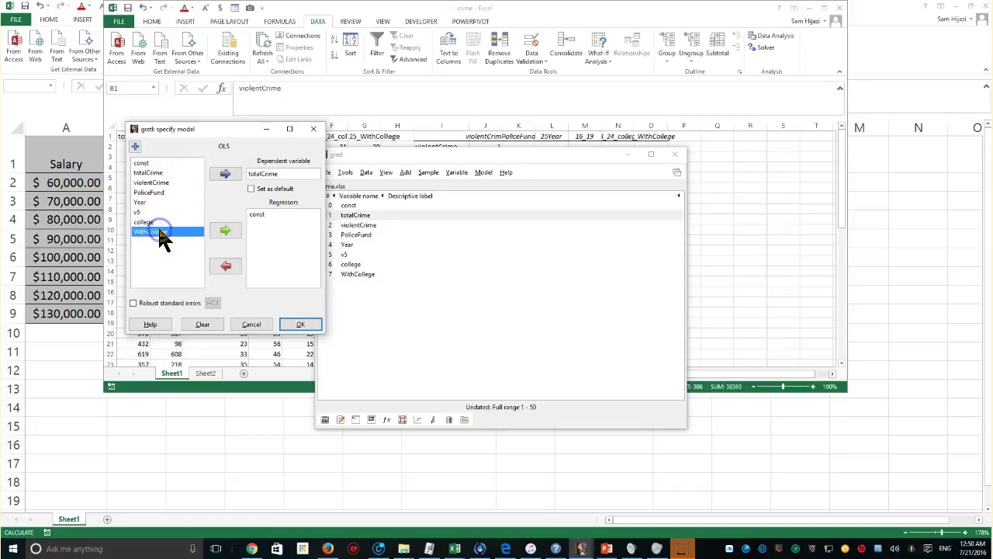
left_click(155, 183, "shift")
left_click(225, 231)
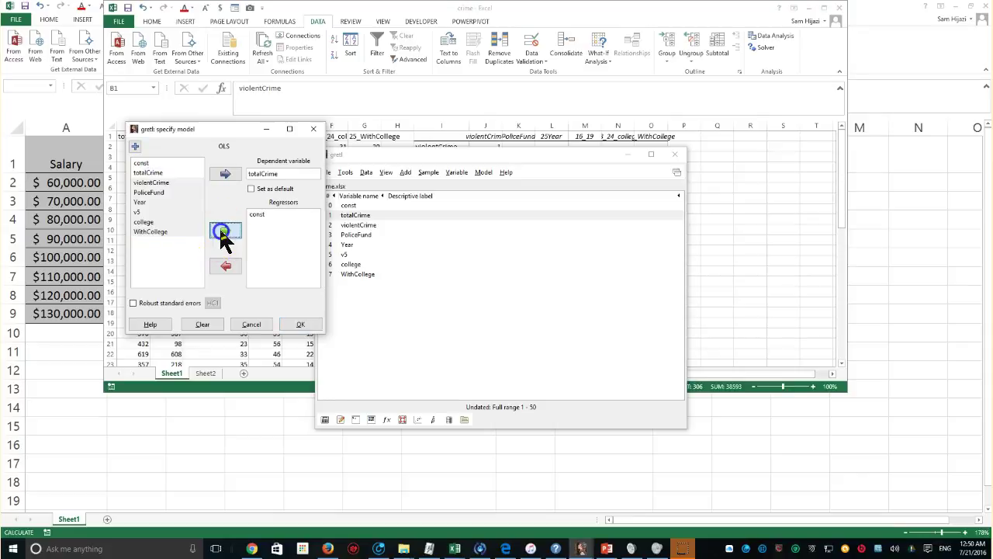
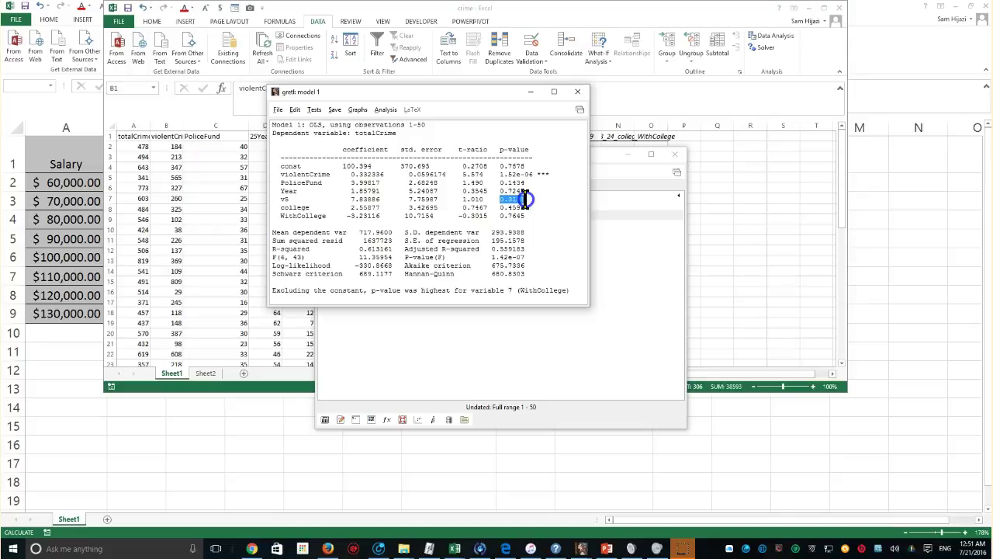
Review the regressors' p-values in the totalCrime model, then run its collinearity test and examine the variance inflation factors
left_click_drag(501, 207, 537, 215)
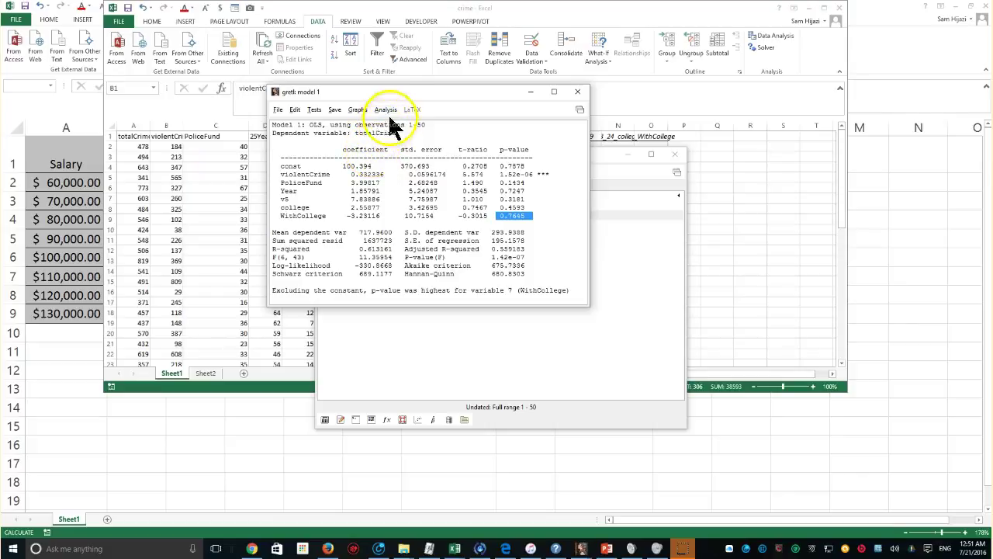
left_click(314, 109)
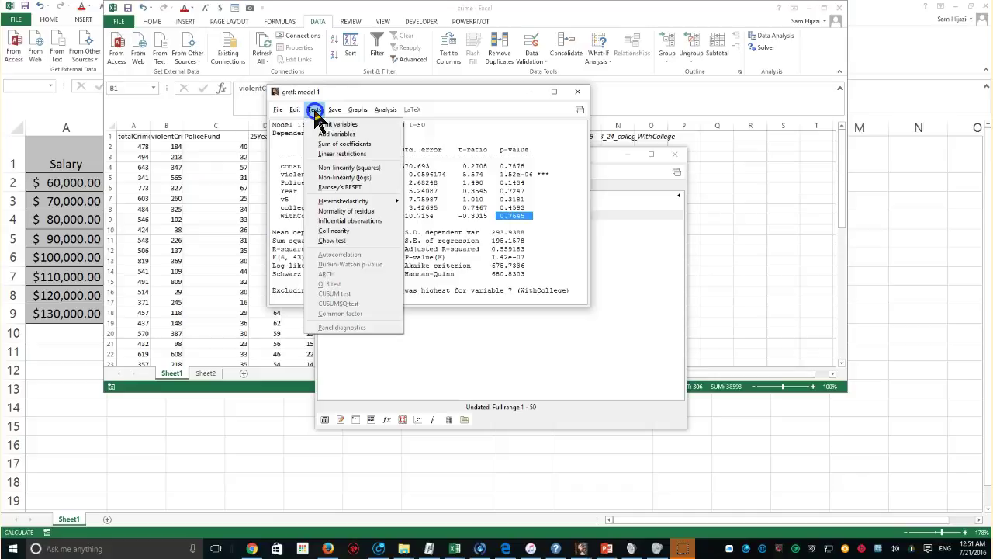
left_click(335, 231)
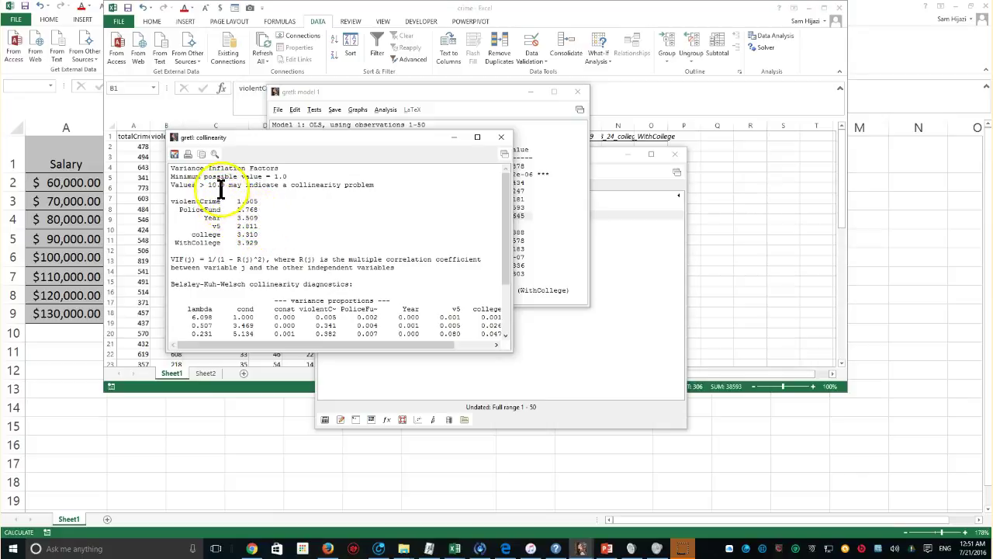
left_click_drag(208, 184, 265, 239)
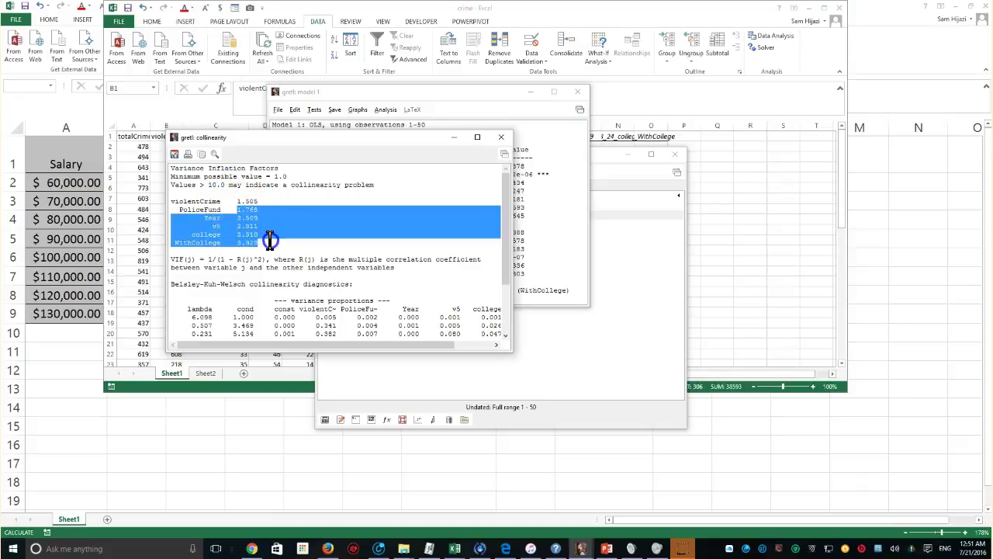